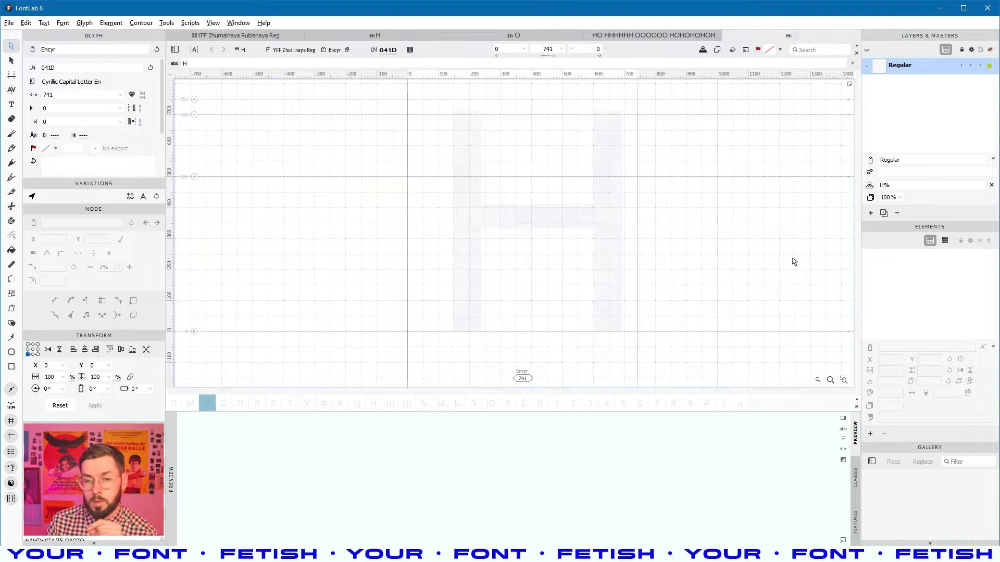
Step: Add the Latin H glyph as a component of the Cyrillic capital letter En
{"action": "right_click", "coordinate": [509, 212]}
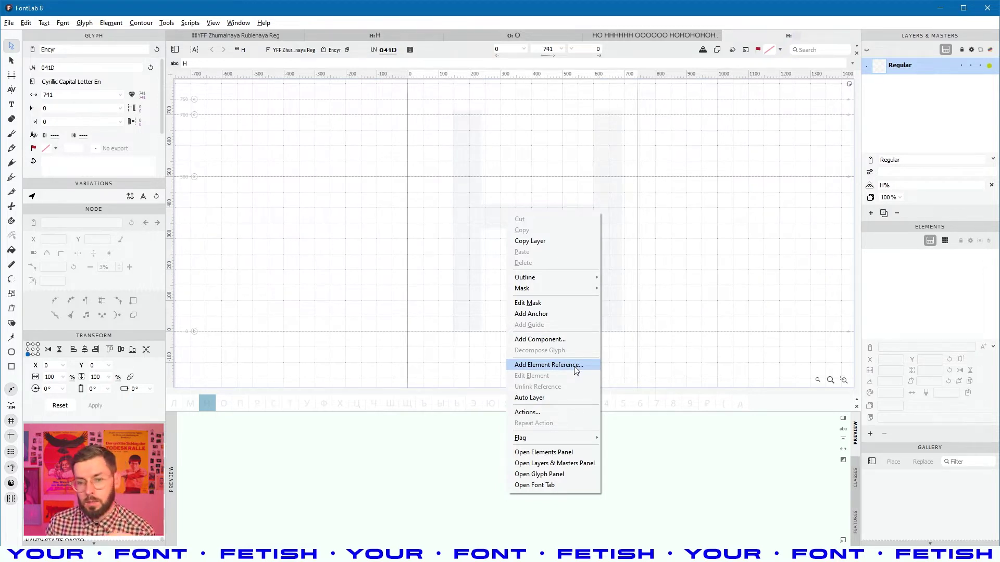
{"action": "left_click", "coordinate": [558, 341]}
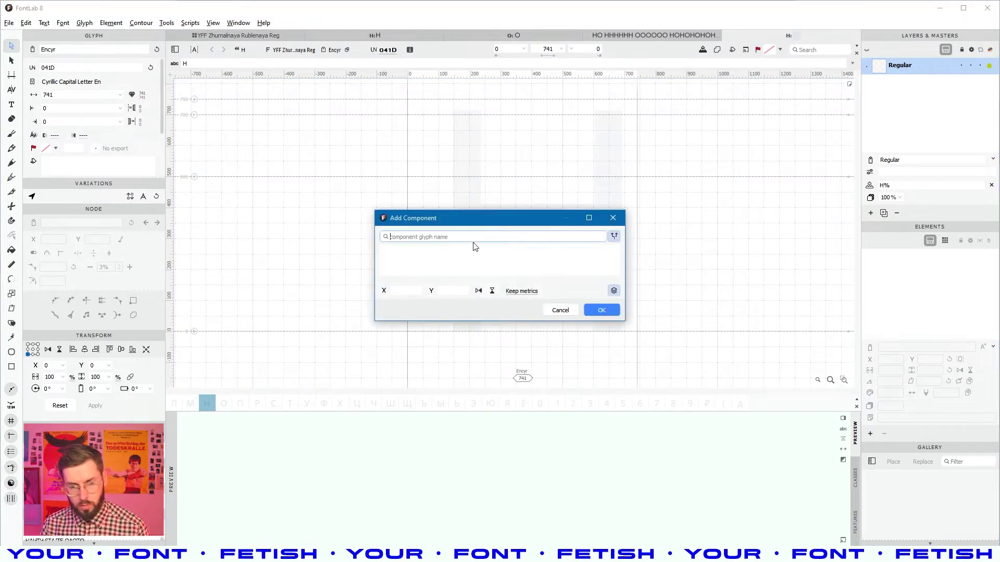
{"action": "type", "text": "р"}
{"action": "key", "text": "BackSpace"}
{"action": "type", "text": "H"}
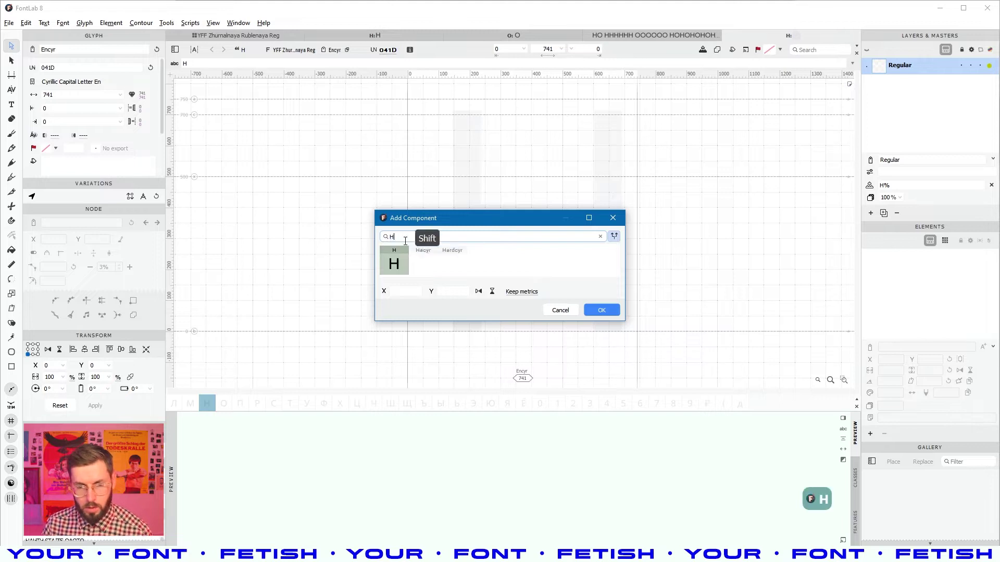
{"action": "double_click", "coordinate": [401, 263]}
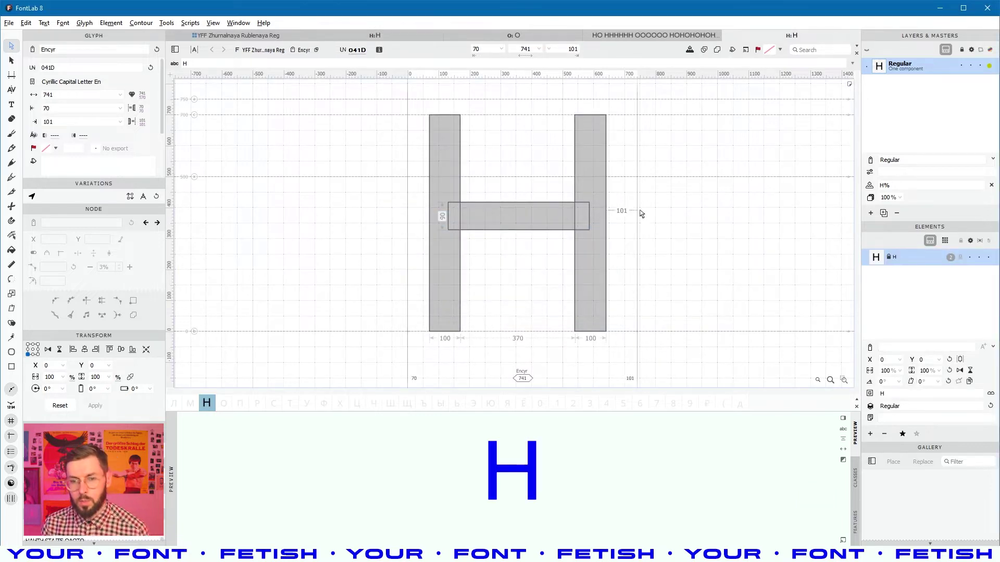
{"action": "left_click", "coordinate": [677, 243]}
{"action": "key", "text": "space"}
{"action": "left_click_drag", "start_coordinate": [728, 270], "coordinate": [667, 266]}
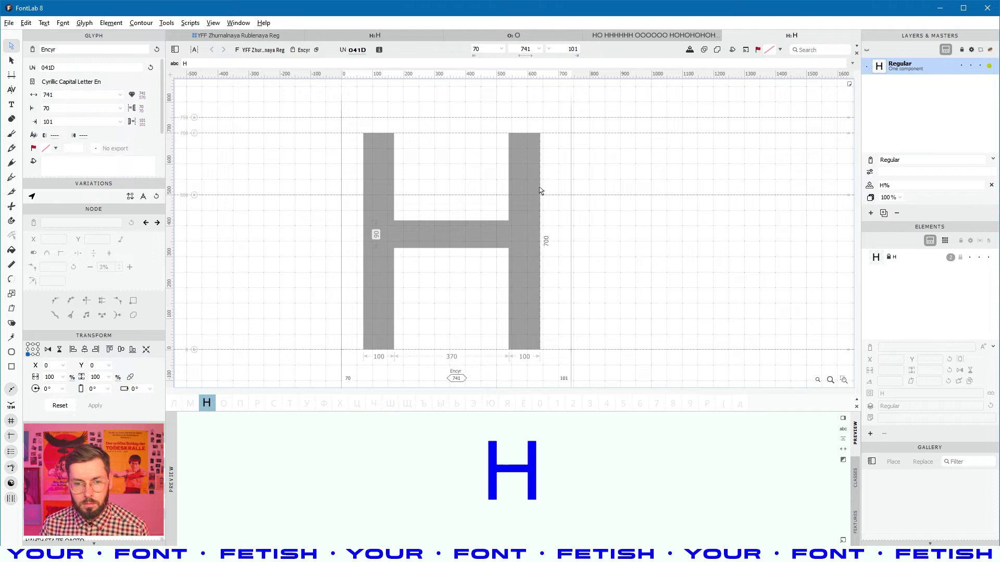
{"action": "left_click", "coordinate": [421, 229]}
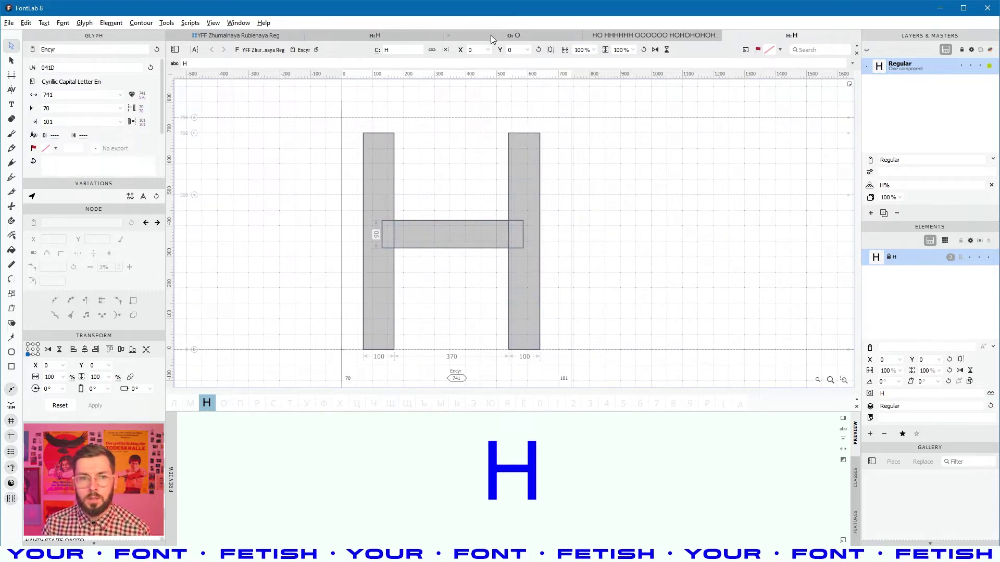
Step: Open the Cyrillic capital letter O glyph and add an element reference to the Latin O
{"action": "left_click", "coordinate": [215, 35]}
{"action": "double_click", "coordinate": [507, 278]}
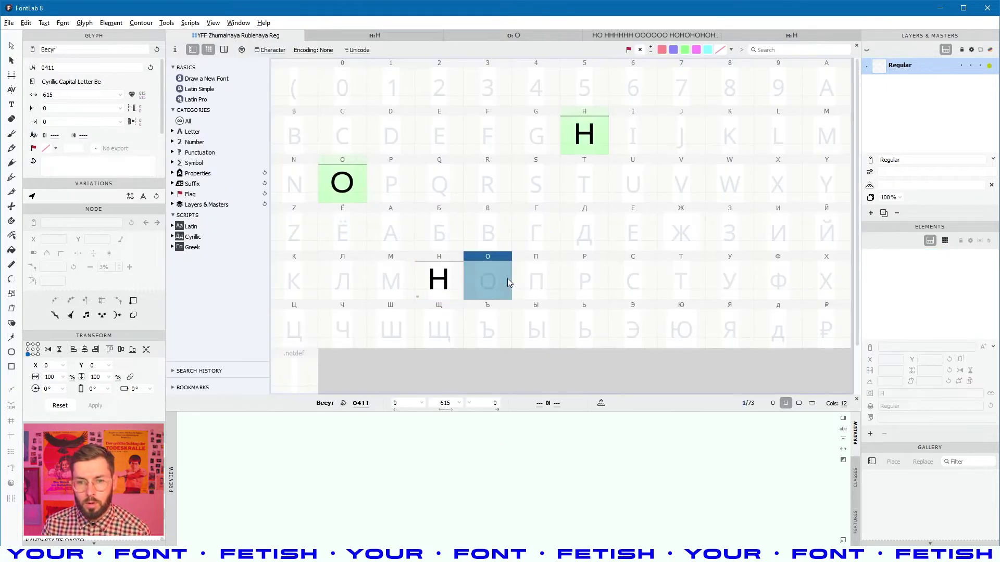
{"action": "right_click", "coordinate": [532, 198]}
{"action": "left_click", "coordinate": [897, 273]}
{"action": "left_click", "coordinate": [12, 47]}
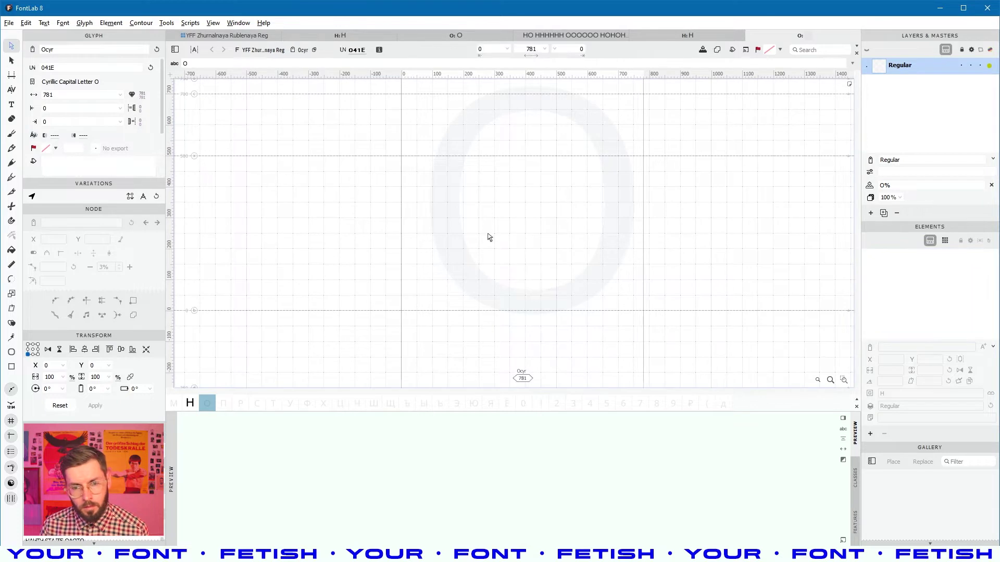
{"action": "right_click", "coordinate": [509, 237]}
{"action": "left_click", "coordinate": [552, 388]}
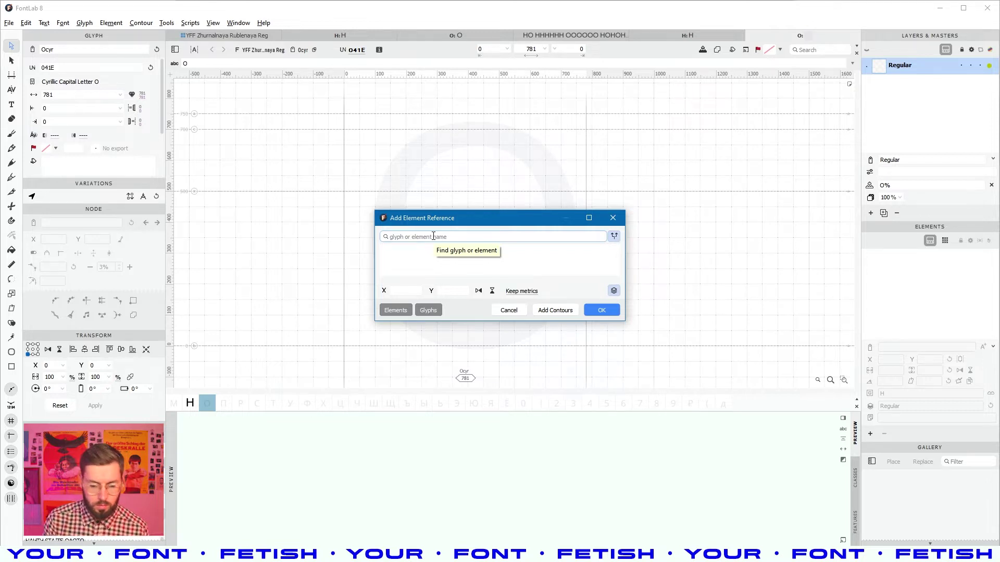
{"action": "type", "text": "o"}
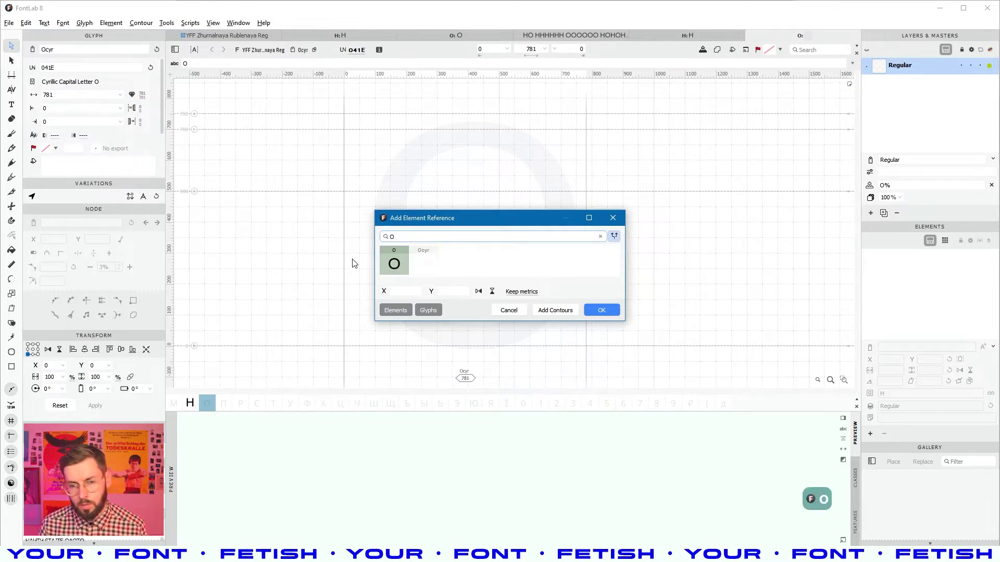
{"action": "double_click", "coordinate": [394, 263]}
{"action": "key", "text": "alt"}
{"action": "scroll", "coordinate": [642, 254], "scroll_direction": "down", "scroll_amount": 1}
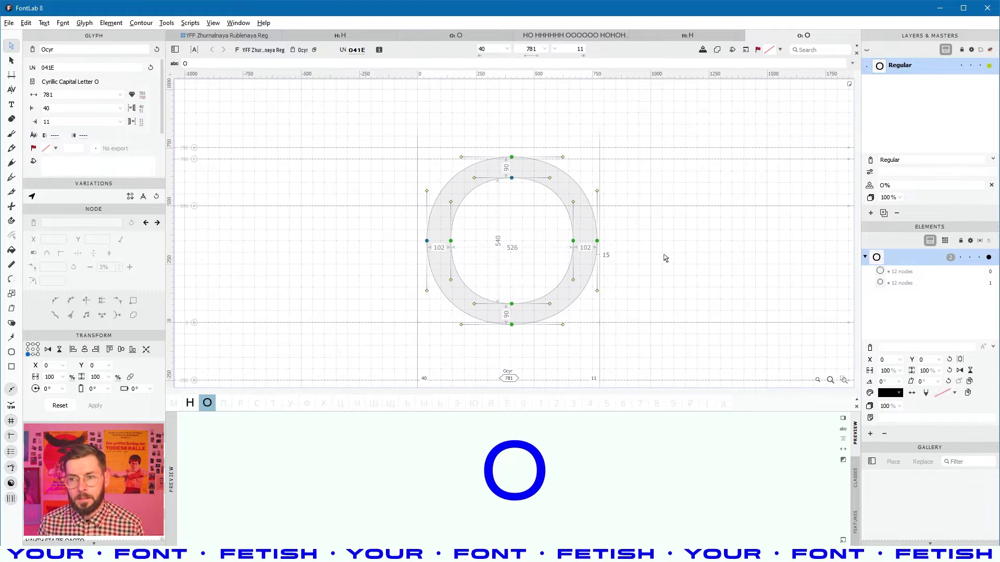
{"action": "key", "text": "space"}
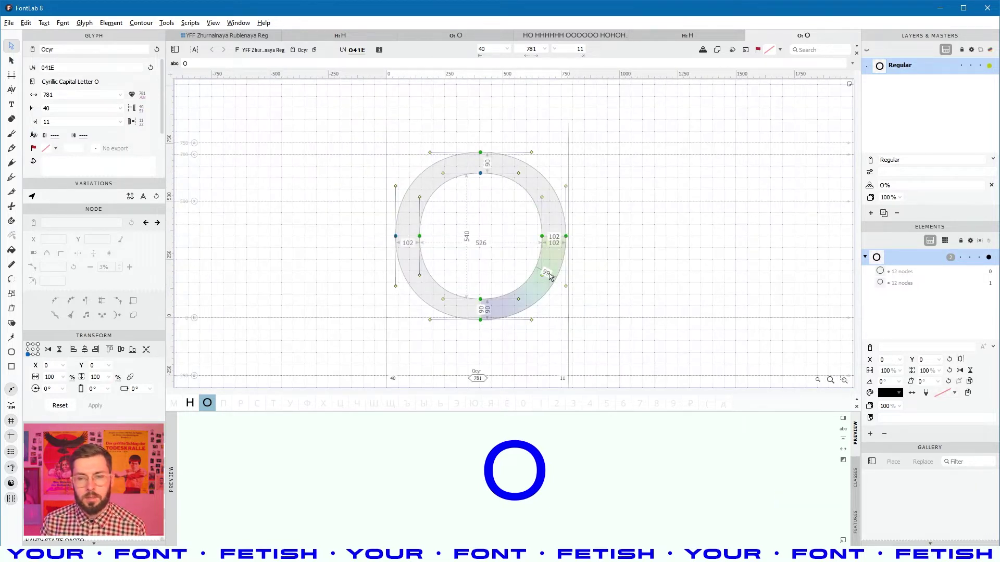
Step: Open the Latin H and O together with the Cyrillic En and O in one new glyph window
{"action": "left_click", "coordinate": [247, 35]}
{"action": "left_click", "coordinate": [580, 135]}
{"action": "left_click", "coordinate": [337, 178], "text": "ctrl"}
{"action": "left_click", "coordinate": [439, 279], "text": "ctrl"}
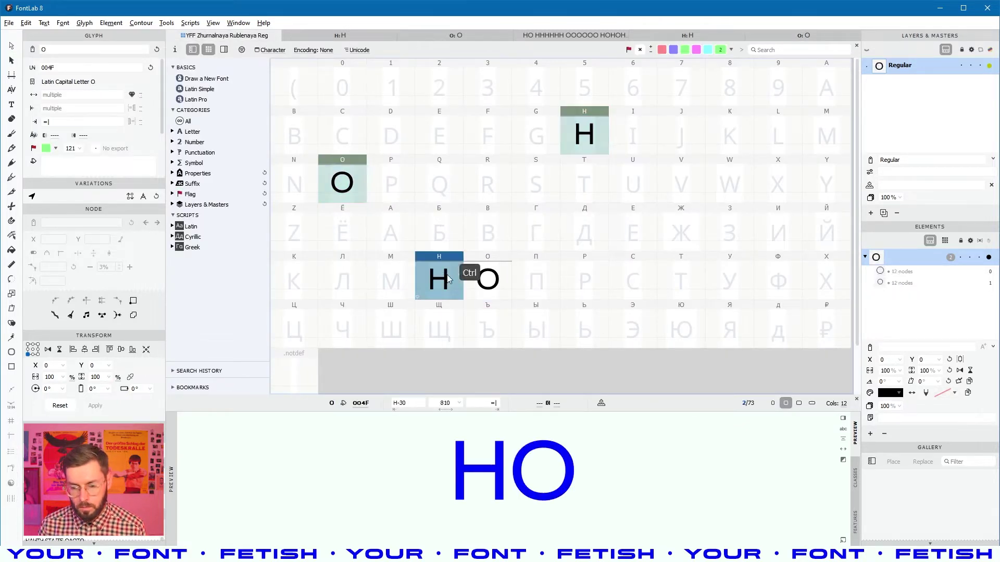
{"action": "left_click", "coordinate": [488, 279], "text": "ctrl"}
{"action": "key", "text": "Return"}
{"action": "key", "text": "space"}
{"action": "left_click_drag", "start_coordinate": [639, 346], "coordinate": [475, 339]}
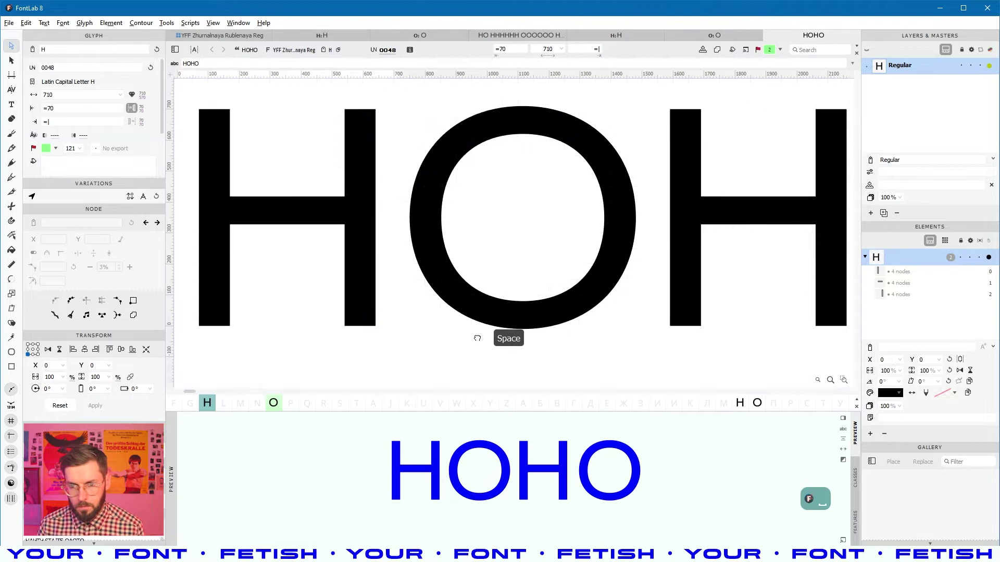
{"action": "scroll", "coordinate": [495, 261], "scroll_direction": "down", "scroll_amount": 3}
{"action": "left_click_drag", "start_coordinate": [641, 310], "coordinate": [553, 303]}
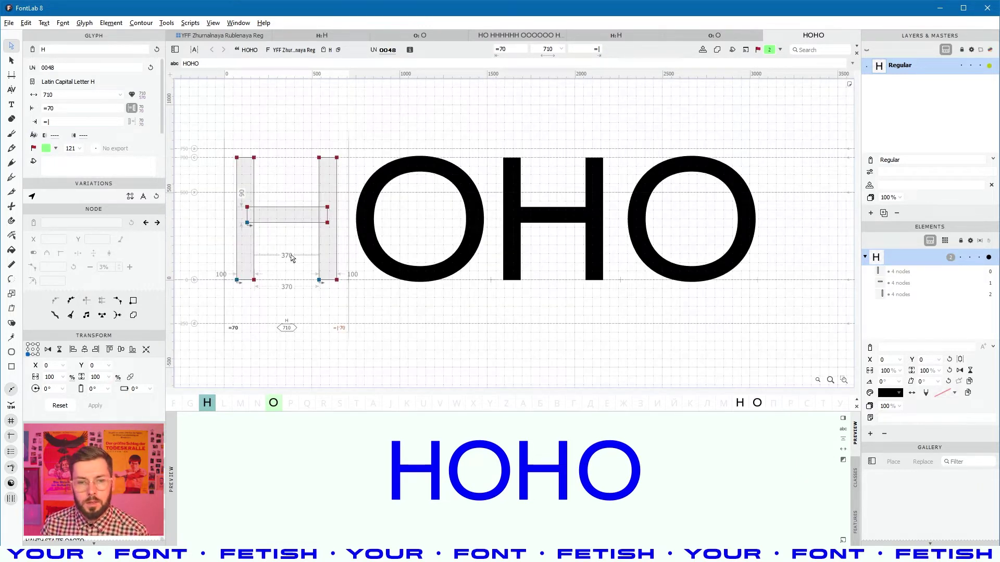
Step: Examine the metrics and elements of the Latin O, Cyrillic En and Cyrillic O in turn
{"action": "left_click", "coordinate": [422, 241]}
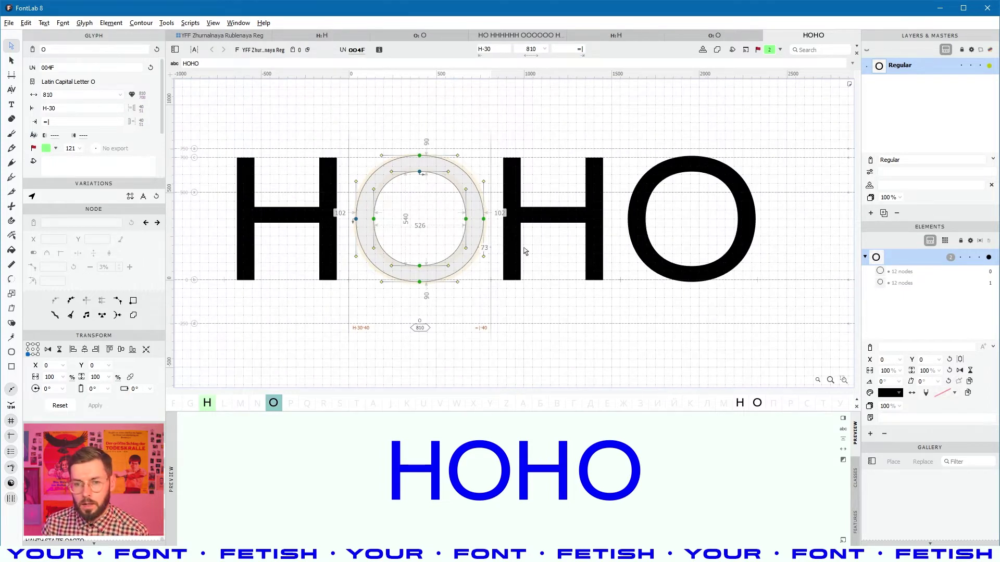
{"action": "left_click", "coordinate": [555, 264]}
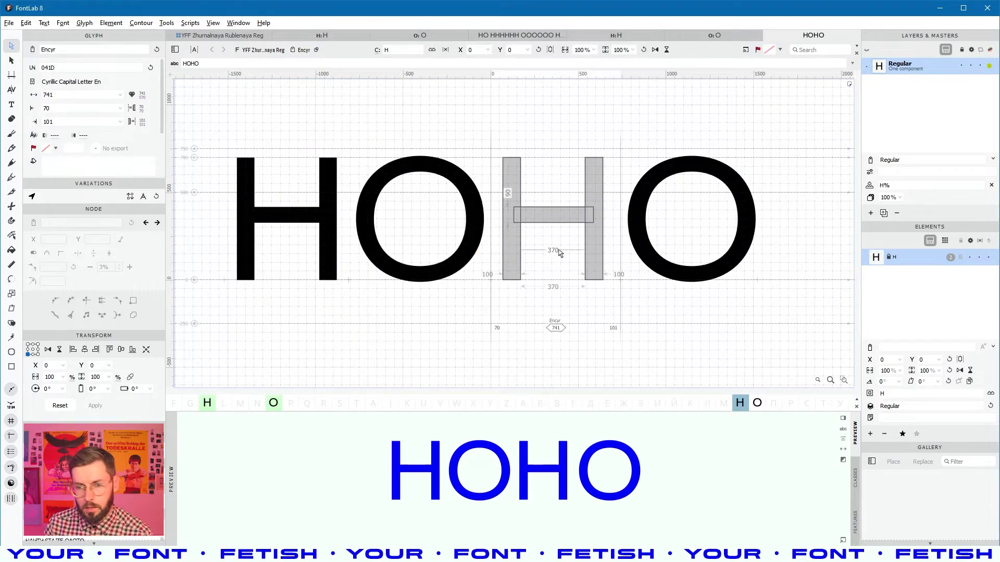
{"action": "left_click", "coordinate": [703, 233]}
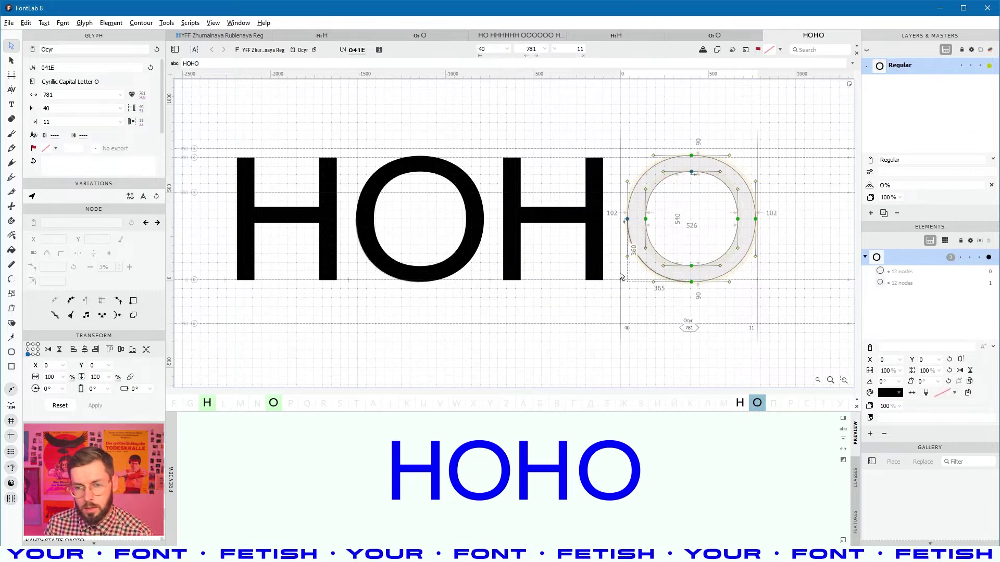
Step: Go from the H component in the Cyrillic En to its source glyph, the Latin H
{"action": "left_click", "coordinate": [564, 213]}
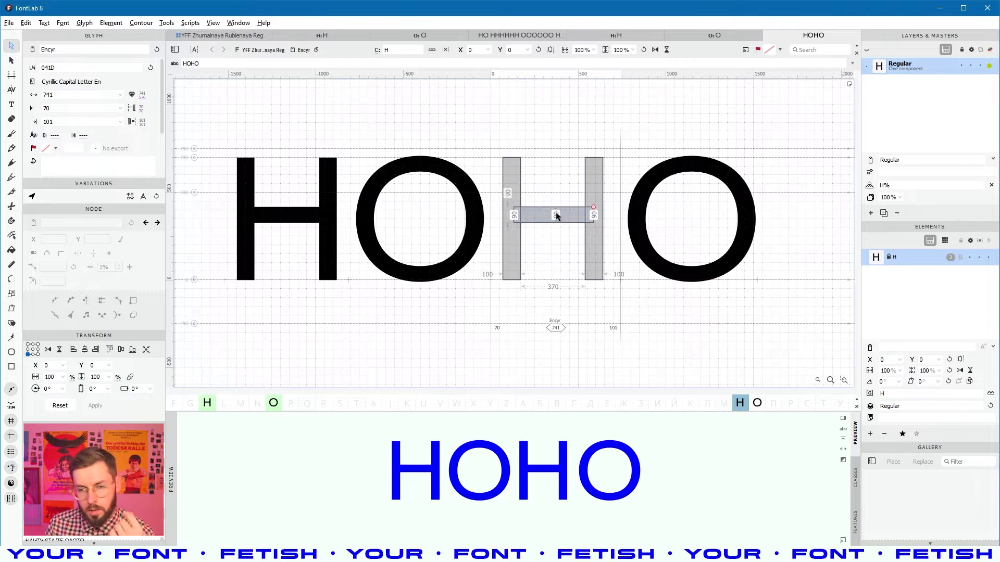
{"action": "double_click", "coordinate": [556, 216]}
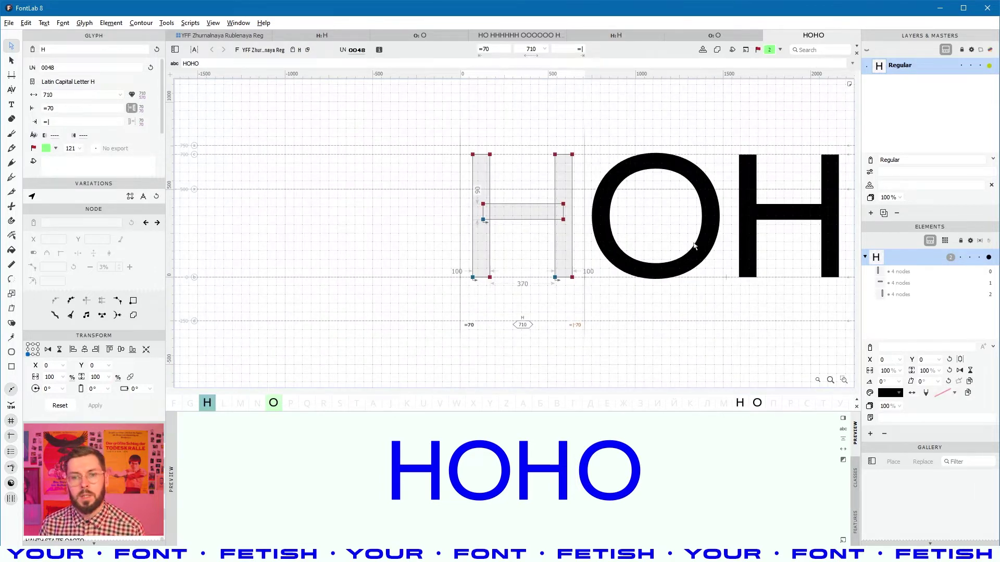
{"action": "left_click_drag", "start_coordinate": [526, 251], "coordinate": [264, 253]}
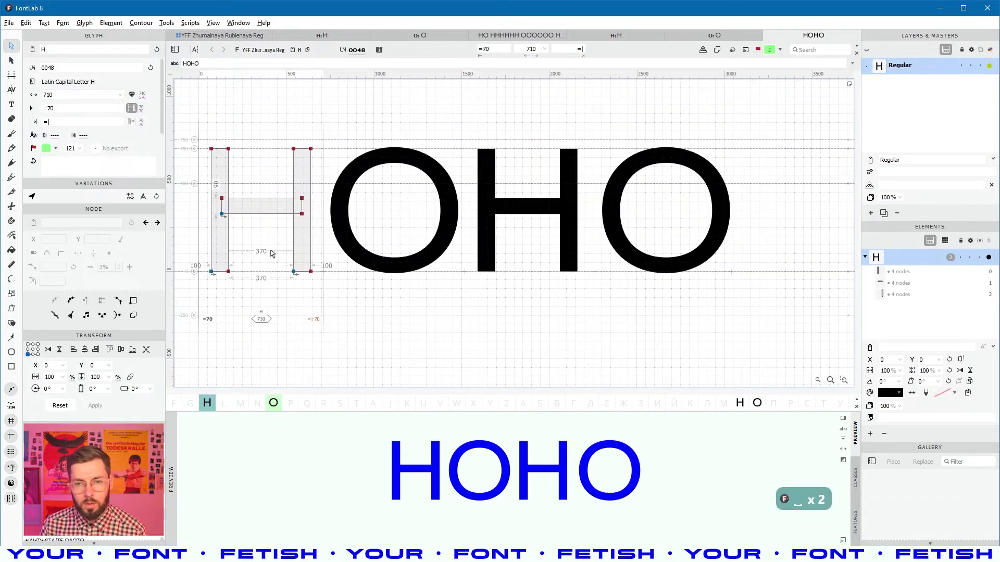
Step: In the Cyrillic O, try shifting the inner contour's rightmost node 100 units left, then restore its position
{"action": "double_click", "coordinate": [652, 233]}
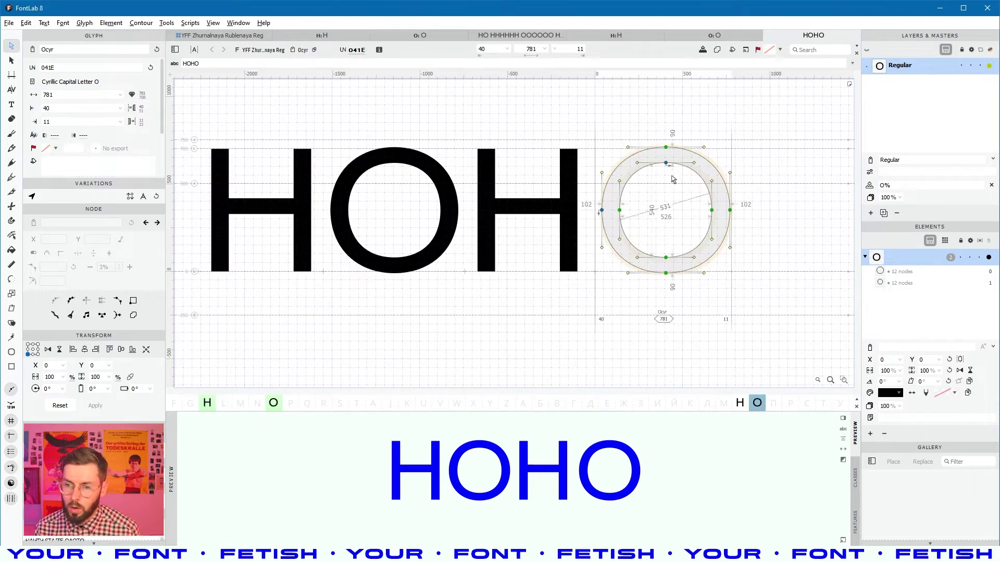
{"action": "left_click", "coordinate": [719, 232]}
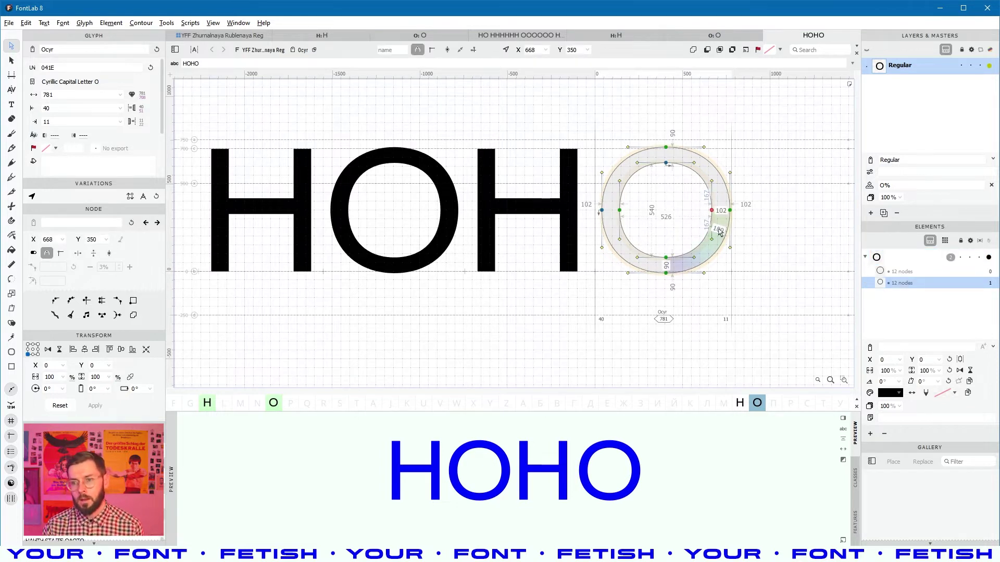
{"action": "key", "text": "ctrl+Left"}
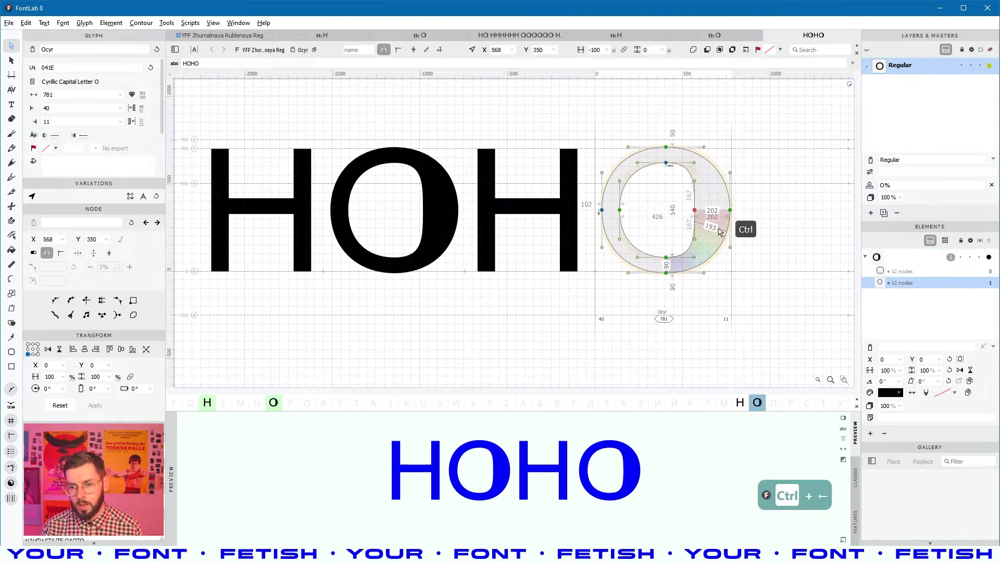
{"action": "key", "text": "ctrl+Right"}
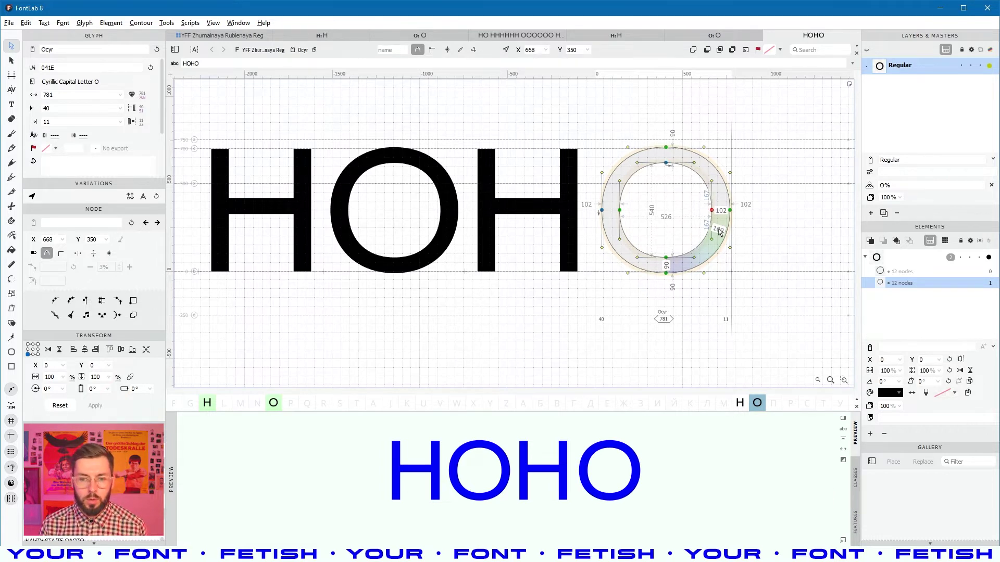
{"action": "key", "text": "ctrl+Left"}
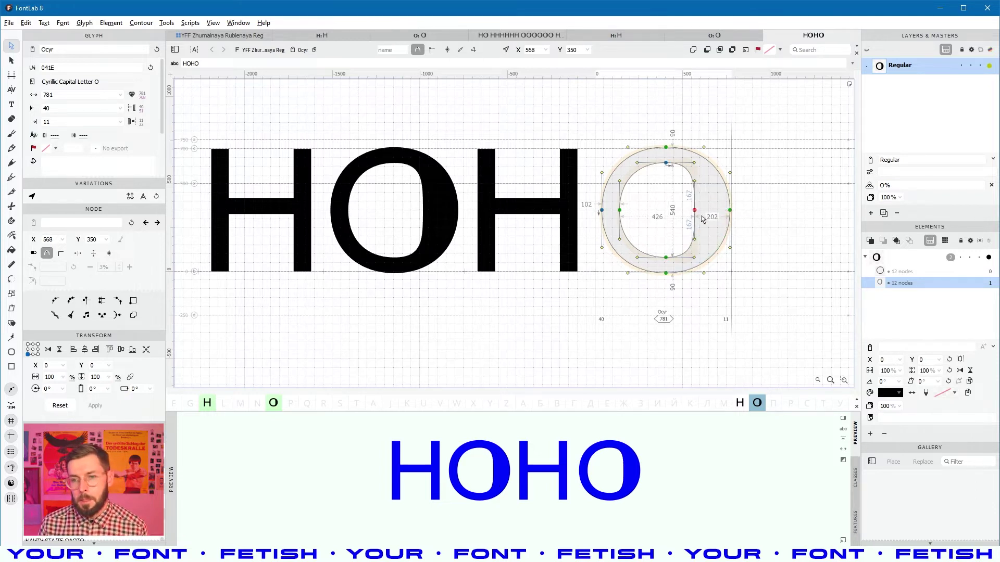
{"action": "left_click_drag", "start_coordinate": [677, 196], "coordinate": [708, 234]}
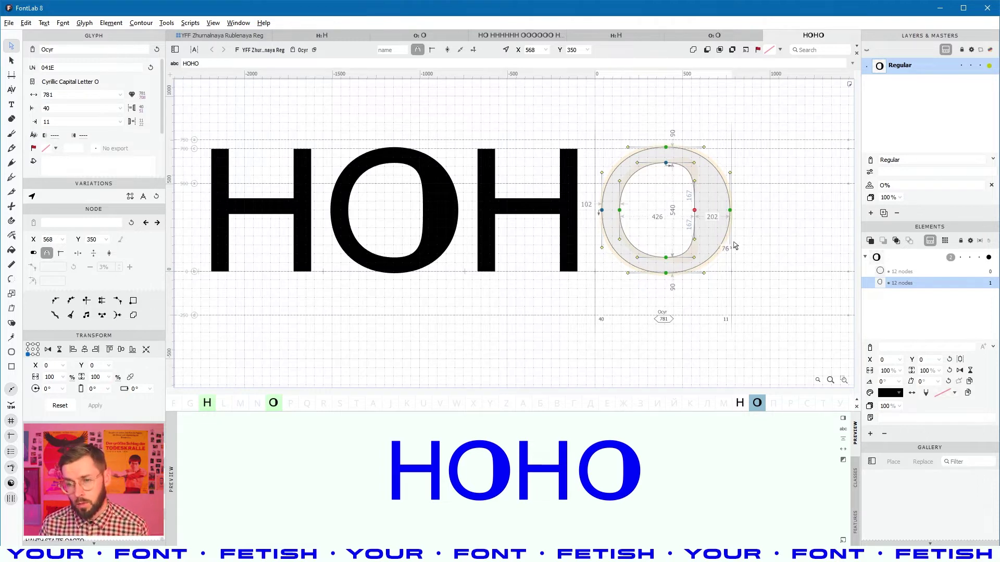
{"action": "key", "text": "ctrl+z"}
{"action": "key", "text": "ctrl+z"}
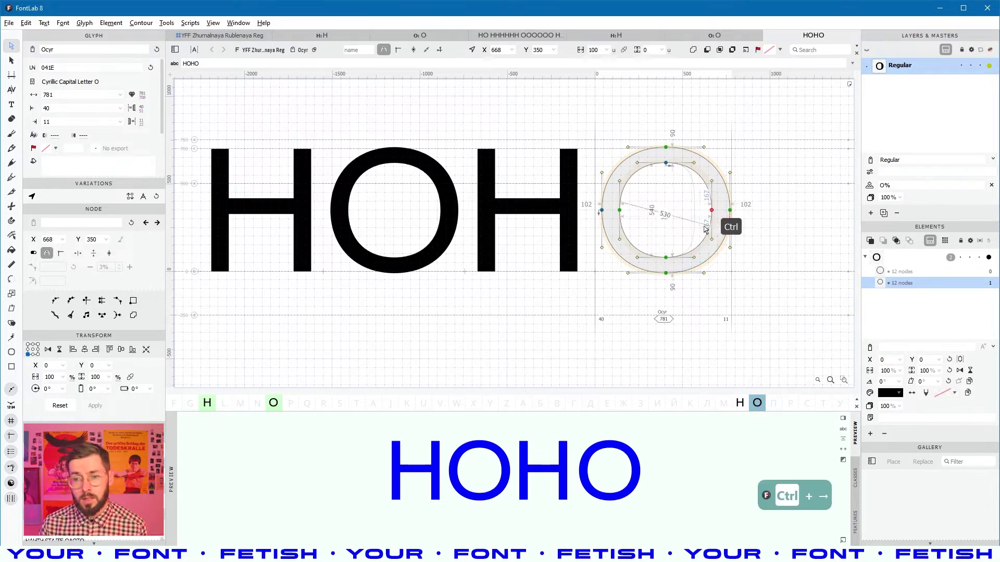
{"action": "left_click_drag", "start_coordinate": [717, 229], "coordinate": [680, 237]}
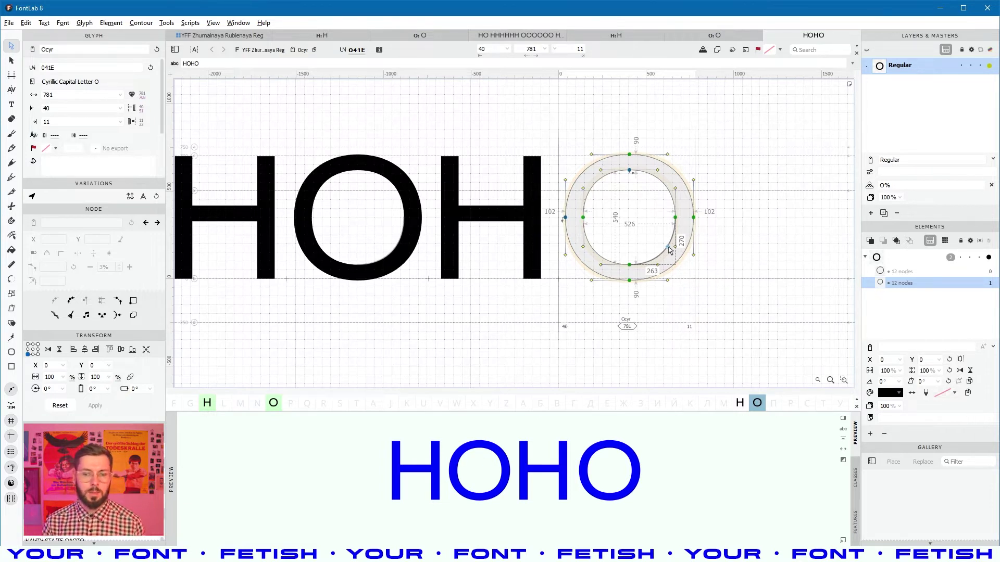
Step: Switch to FastStone Image Viewer, dismiss the crop window, and view the components and Auto Layer diagram "Компонент - элемент_cr2.png"
{"action": "key", "text": "alt+Tab"}
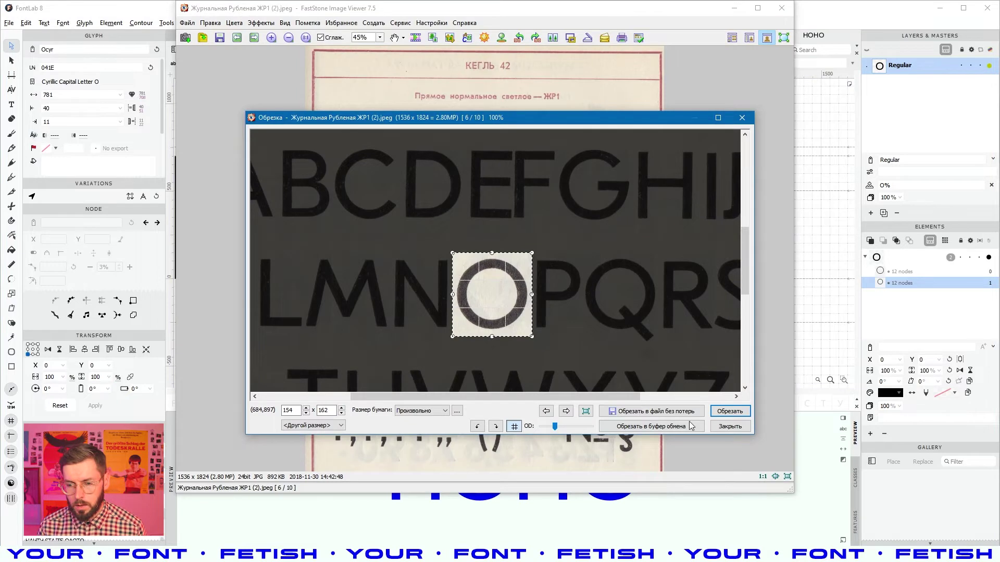
{"action": "left_click", "coordinate": [726, 427]}
{"action": "key", "text": "Escape"}
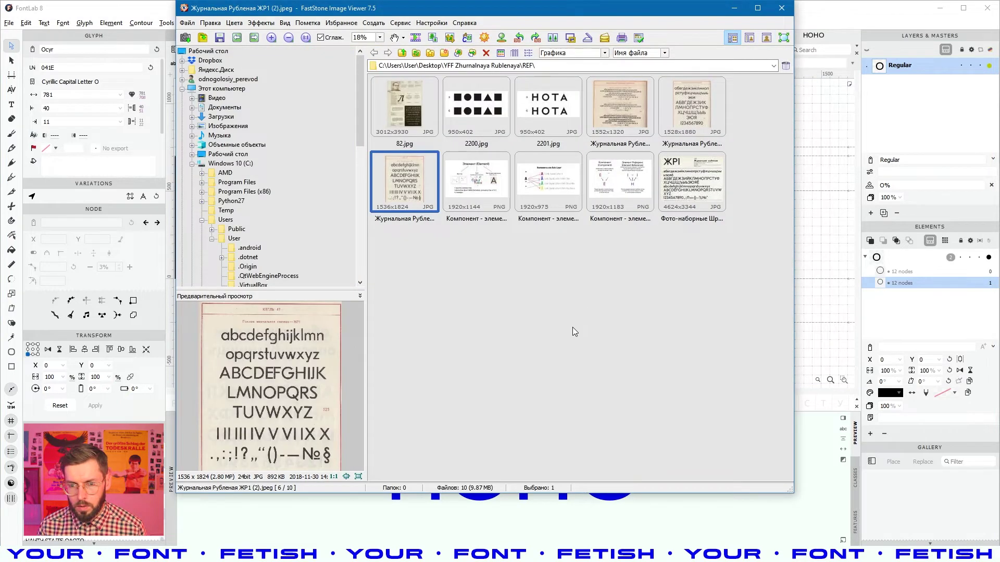
{"action": "double_click", "coordinate": [531, 181]}
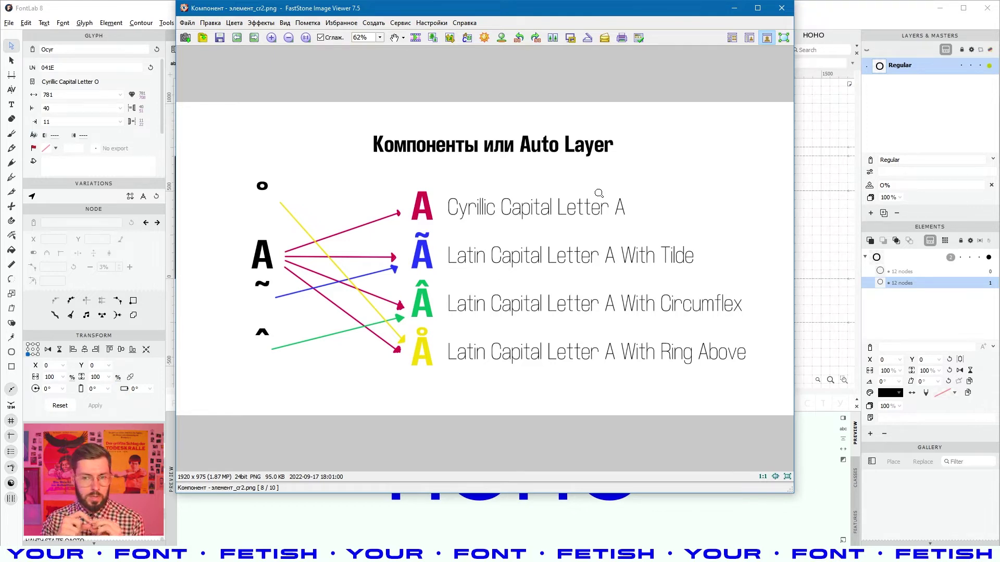
Step: Return to FontLab and open the Cyrillic O layer's auto layer recipe for editing
{"action": "left_click", "coordinate": [828, 228]}
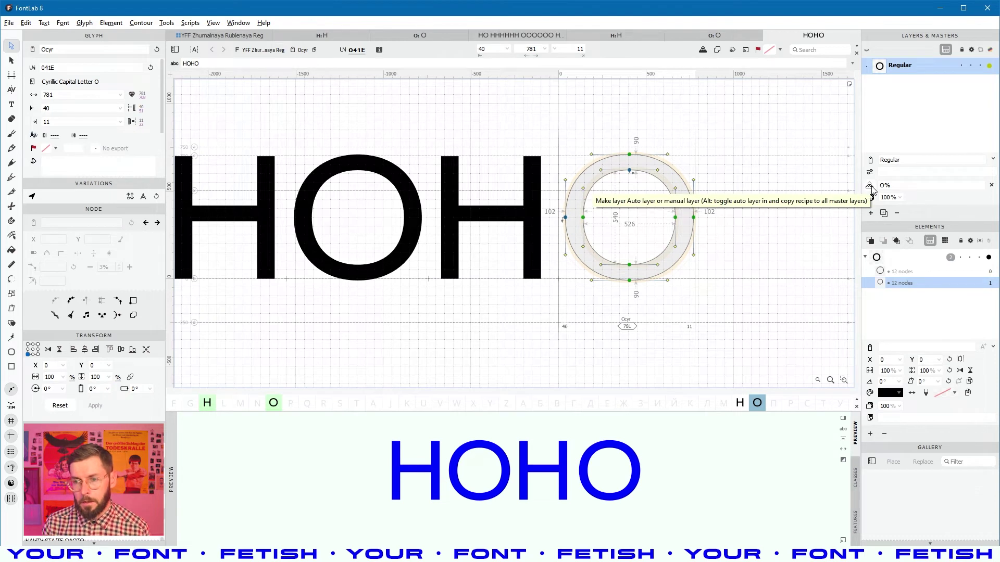
{"action": "left_click", "coordinate": [906, 185]}
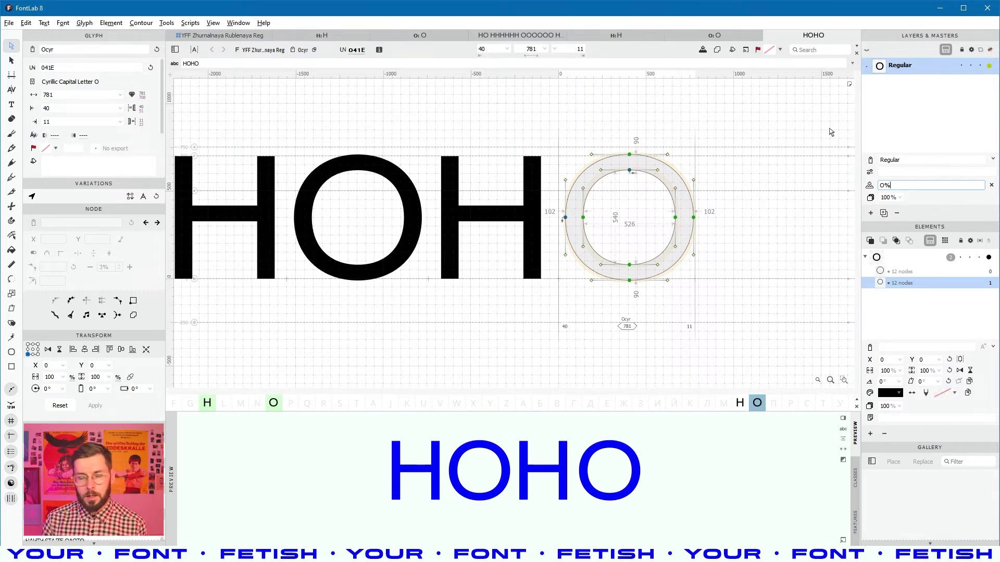
{"action": "scroll", "coordinate": [753, 259], "scroll_direction": "down", "scroll_amount": 2}
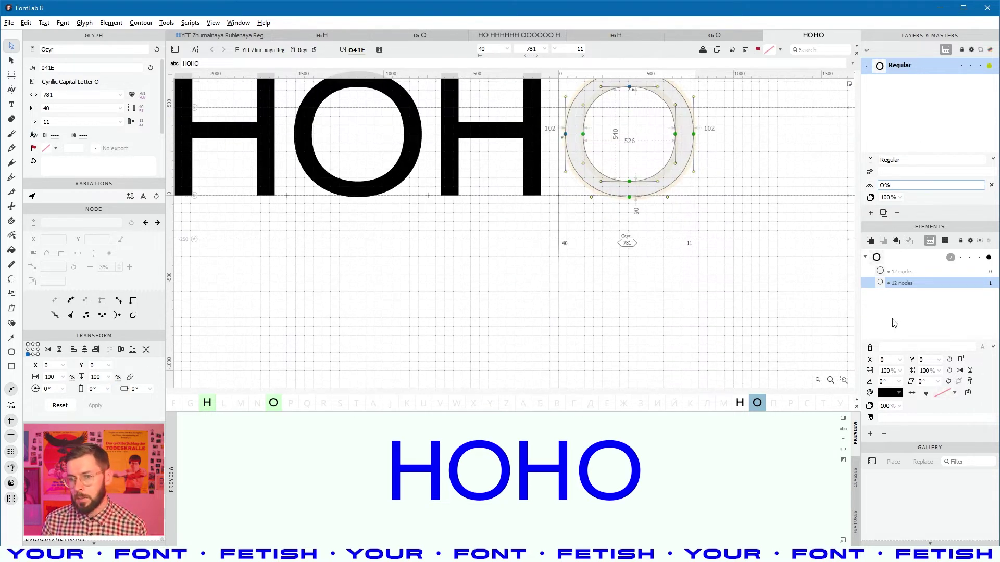
Step: Select both contours of the Cyrillic O and name their element O so that it is listed in the gallery
{"action": "scroll", "coordinate": [895, 320], "scroll_direction": "down", "scroll_amount": 5}
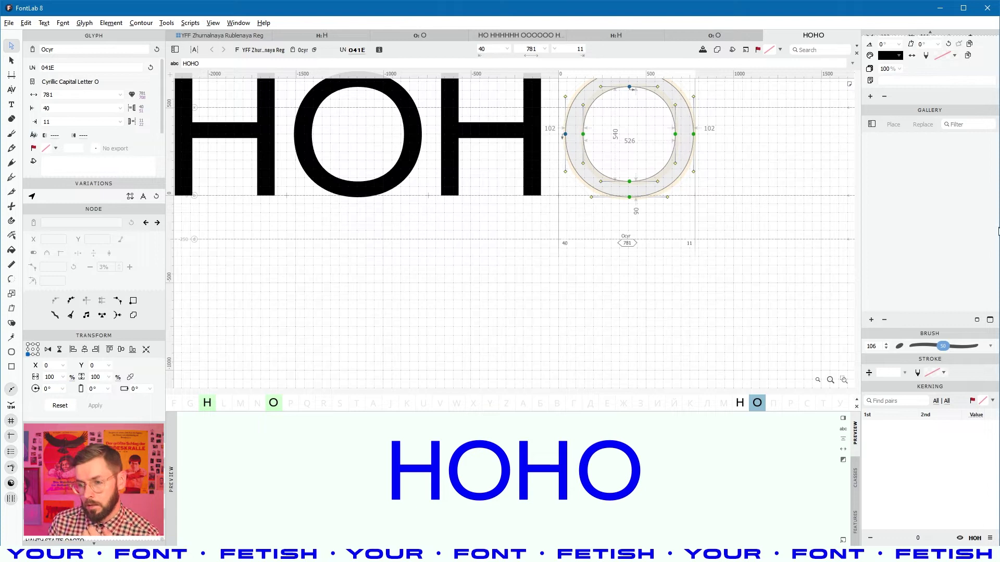
{"action": "left_click_drag", "start_coordinate": [930, 326], "coordinate": [930, 258]}
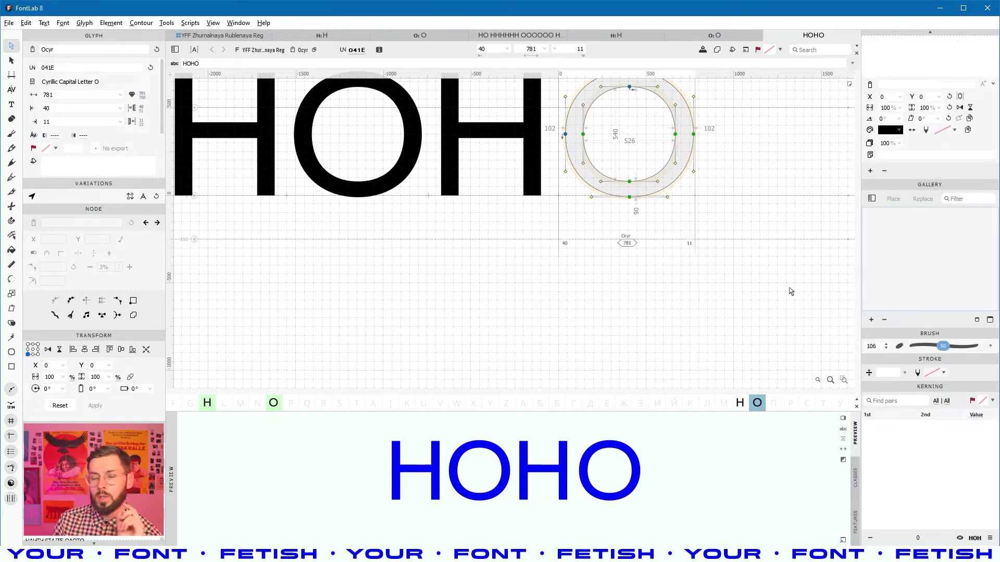
{"action": "scroll", "coordinate": [788, 290], "scroll_direction": "up", "scroll_amount": 1}
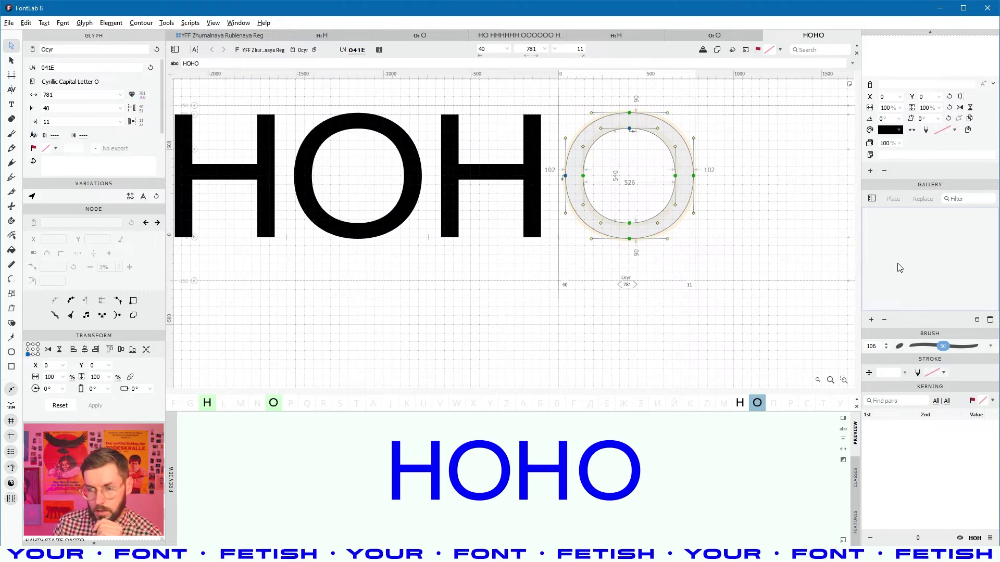
{"action": "scroll", "coordinate": [747, 271], "scroll_direction": "up", "scroll_amount": 2}
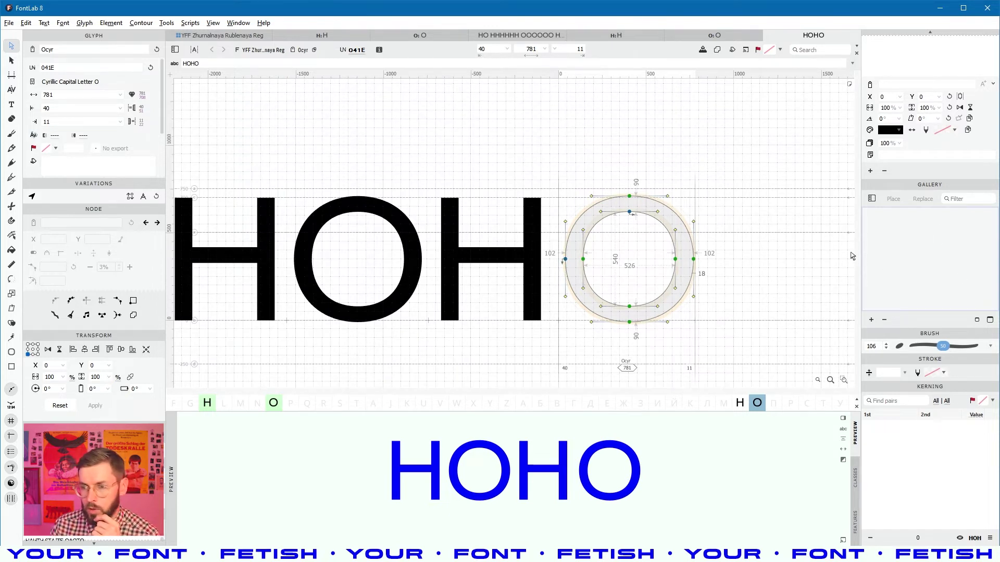
{"action": "left_click_drag", "start_coordinate": [742, 170], "coordinate": [556, 367]}
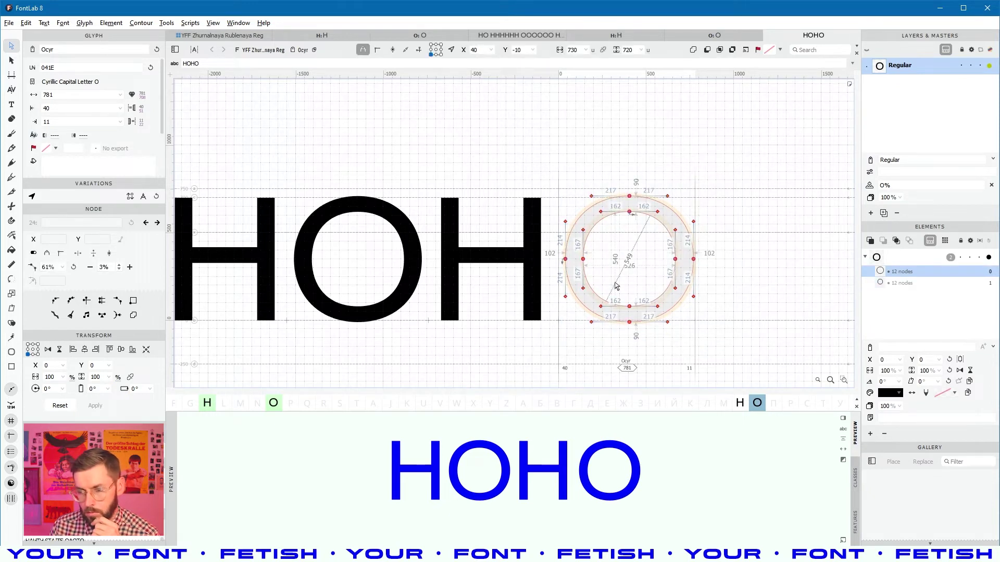
{"action": "left_click", "coordinate": [900, 347]}
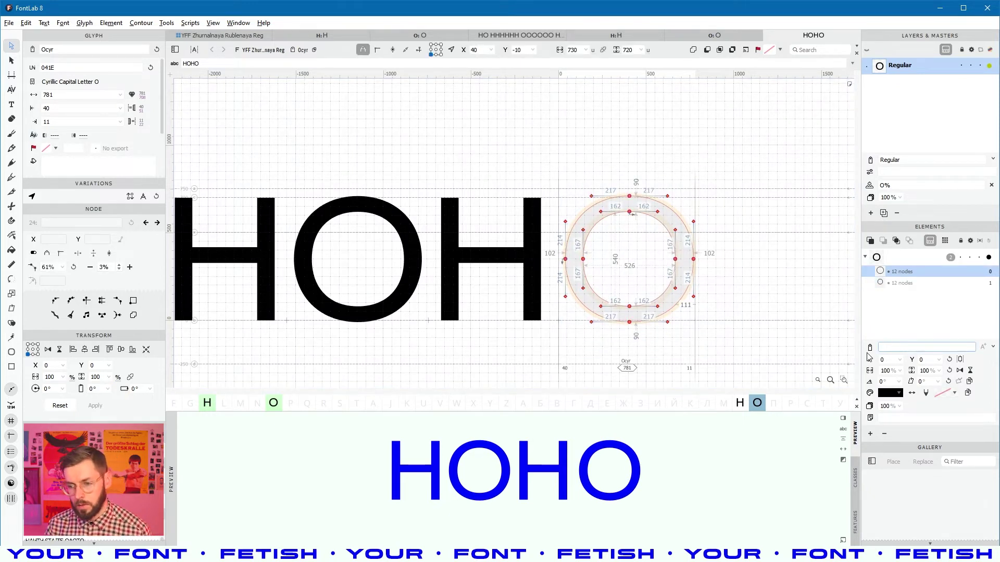
{"action": "type", "text": "O"}
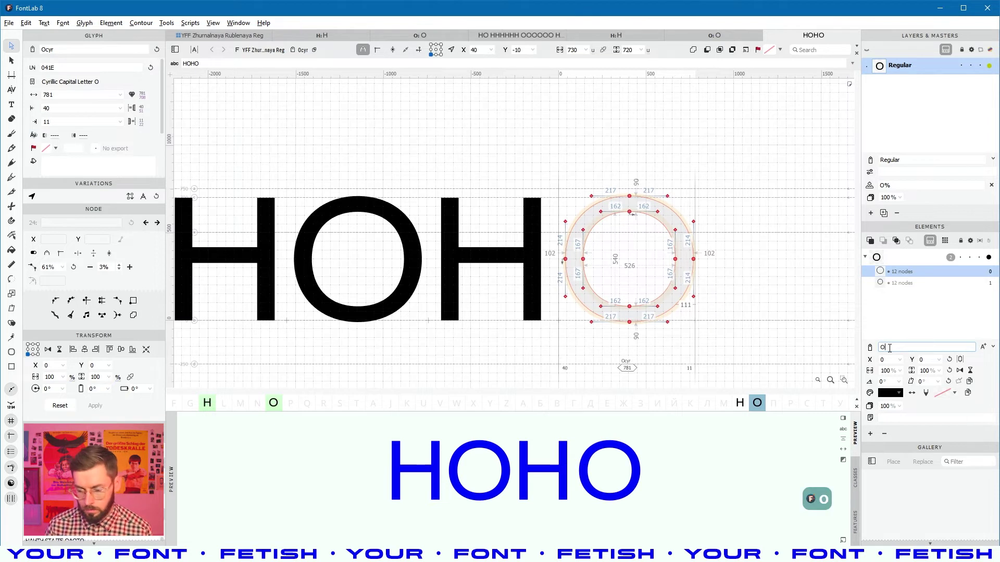
{"action": "key", "text": "Return"}
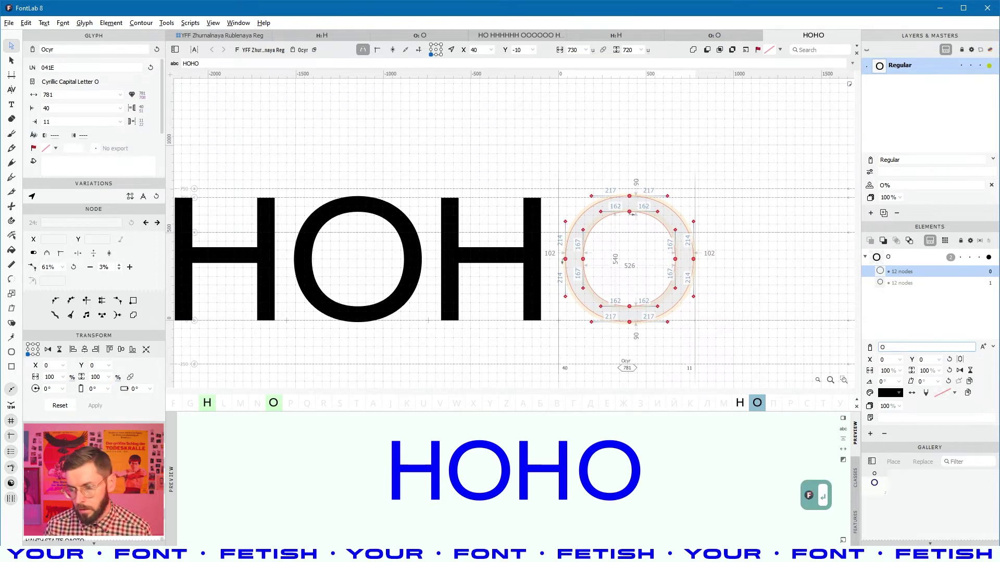
{"action": "left_click", "coordinate": [876, 484]}
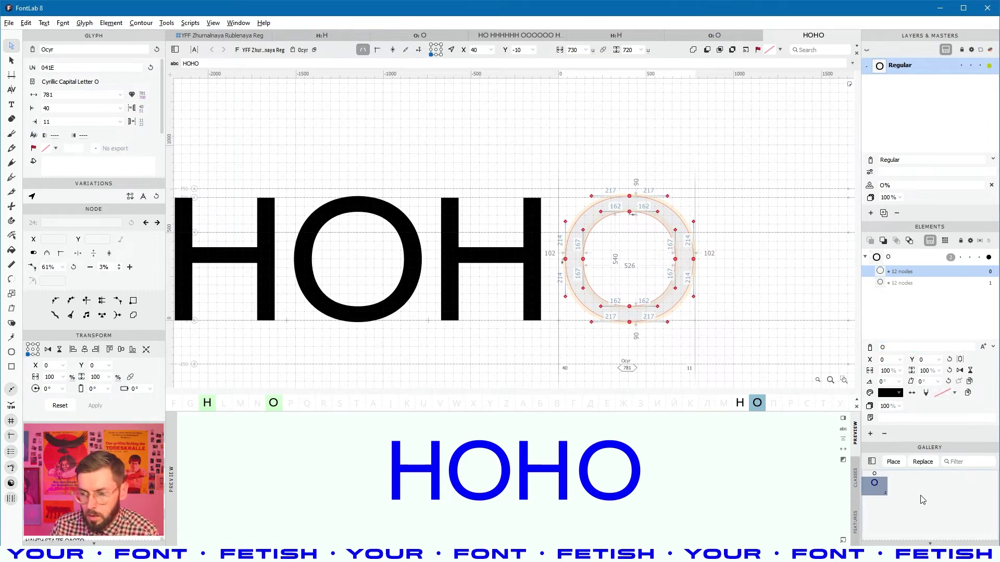
{"action": "left_click", "coordinate": [924, 508]}
Step: Clear the element name from the Cyrillic O and deselect its contours
{"action": "left_click", "coordinate": [898, 350]}
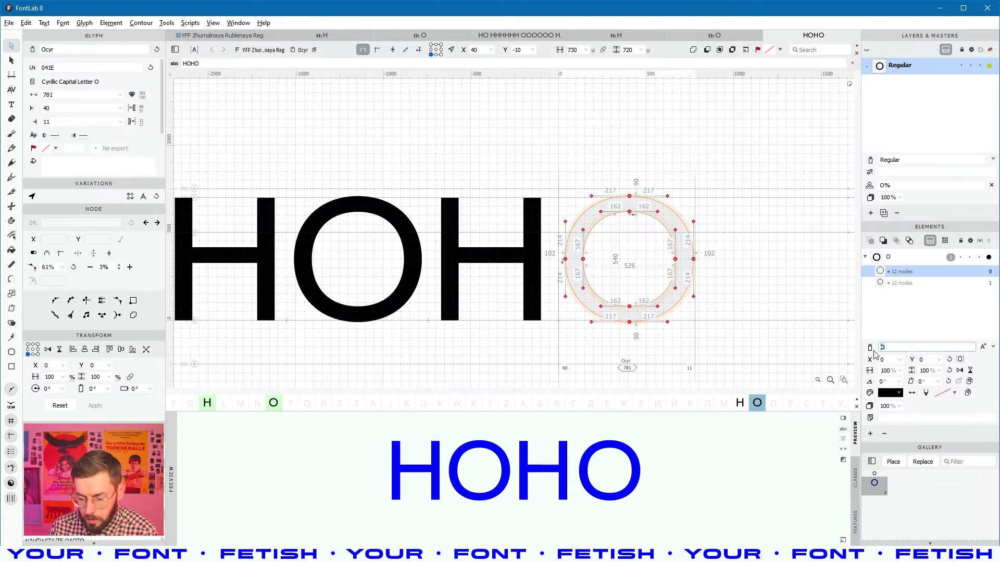
{"action": "key", "text": "BackSpace"}
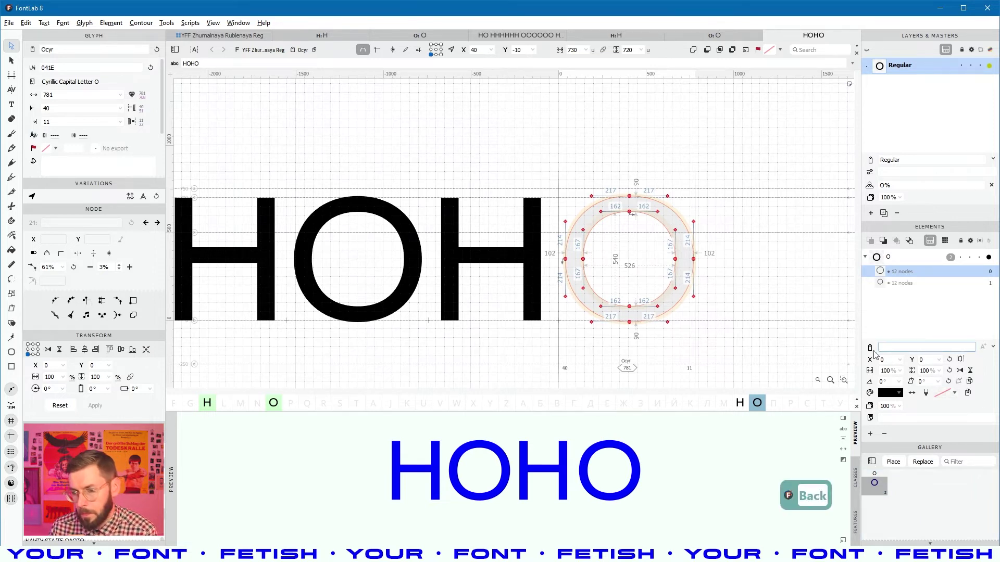
{"action": "left_click", "coordinate": [769, 330]}
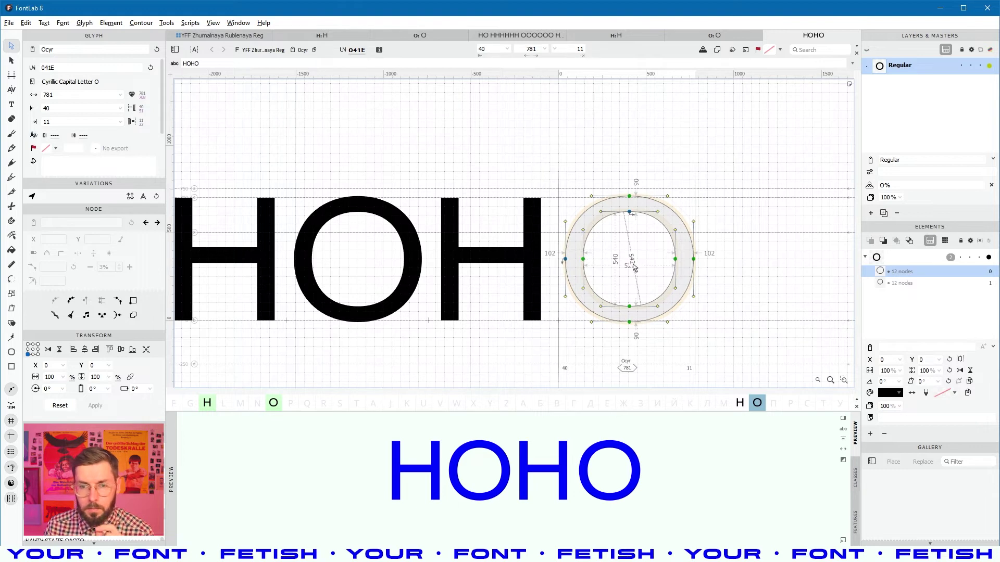
Step: Check the Latin O's sidebearing formulas and set both sidebearings of the Cyrillic O to O
{"action": "left_click", "coordinate": [370, 275]}
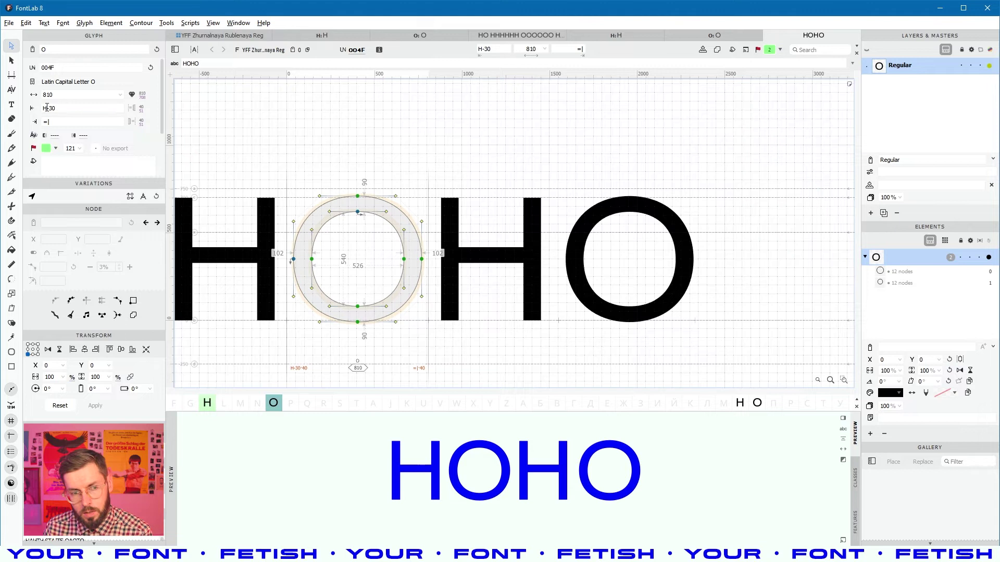
{"action": "left_click", "coordinate": [61, 122]}
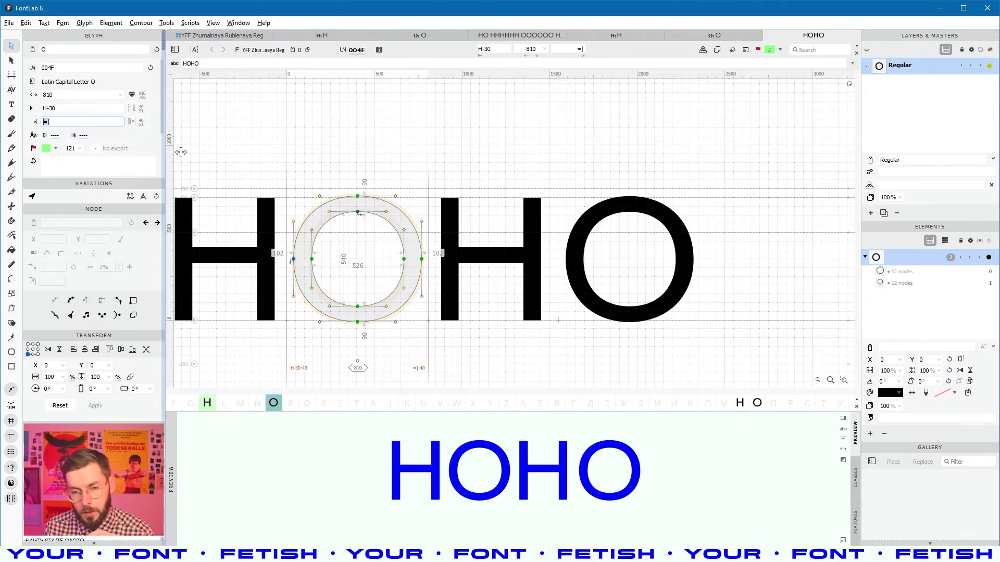
{"action": "left_click", "coordinate": [614, 279]}
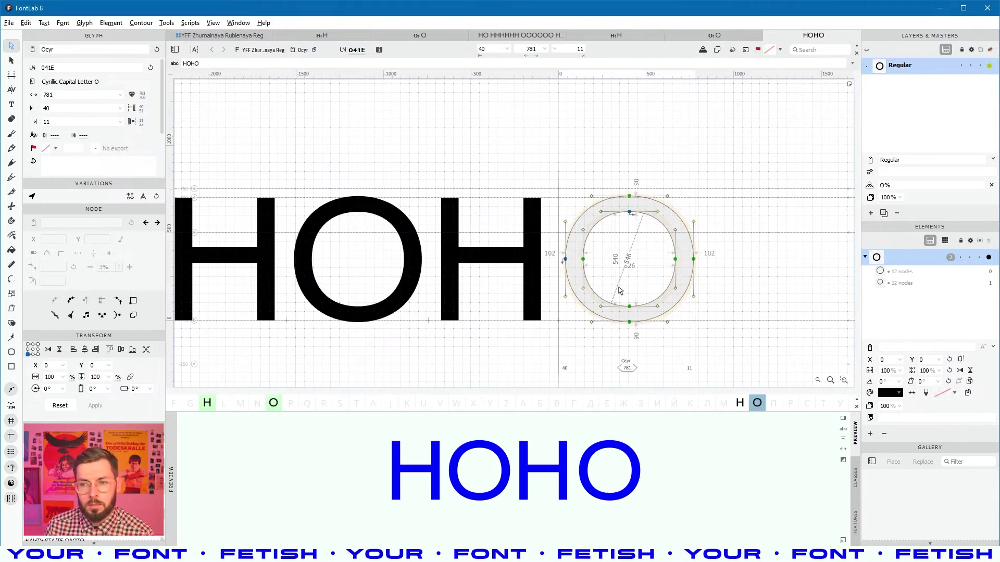
{"action": "left_click", "coordinate": [87, 109]}
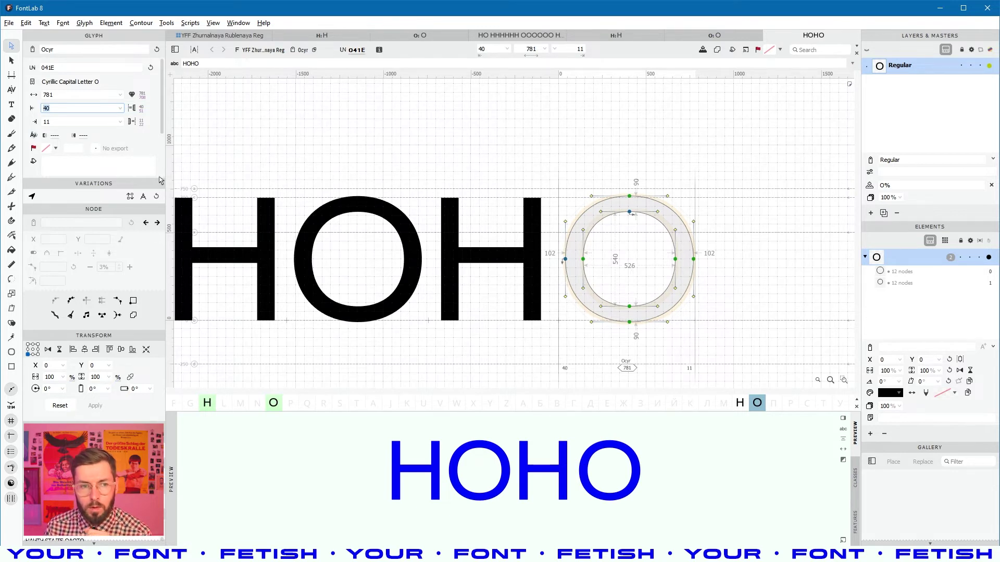
{"action": "left_click", "coordinate": [70, 108]}
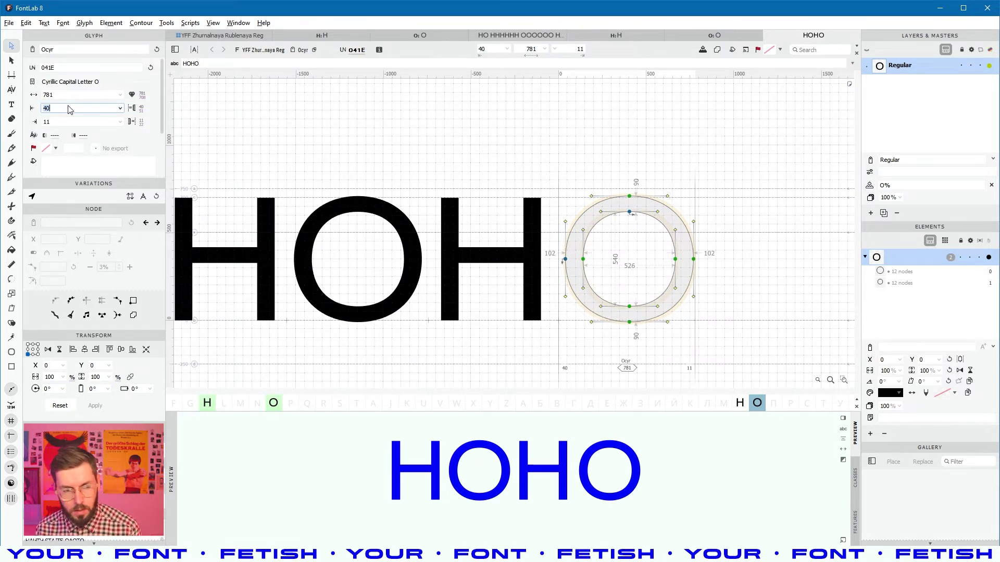
{"action": "type", "text": "O"}
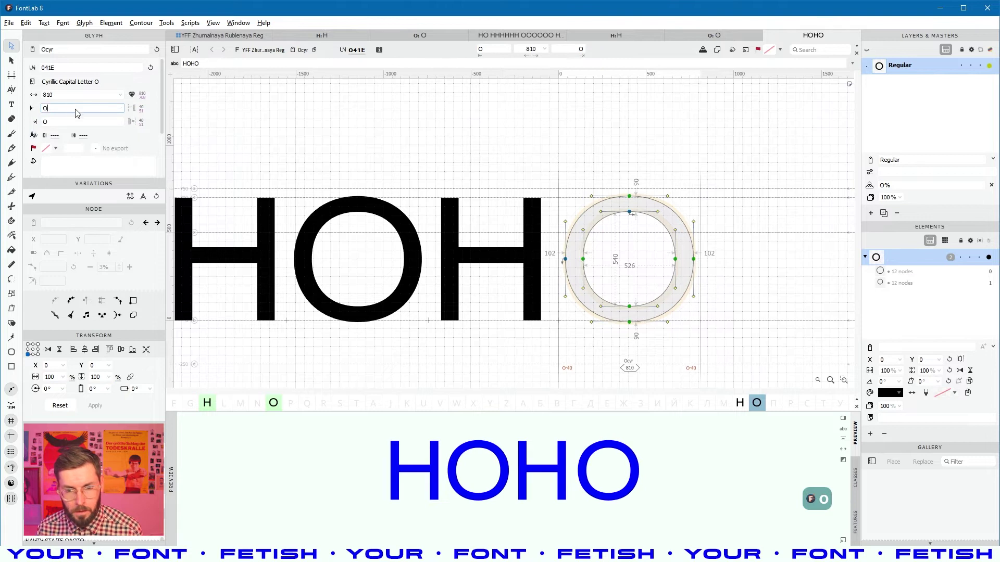
Step: Compare the Latin H's metrics with the Cyrillic En's and set both En sidebearings to H
{"action": "left_click", "coordinate": [496, 287]}
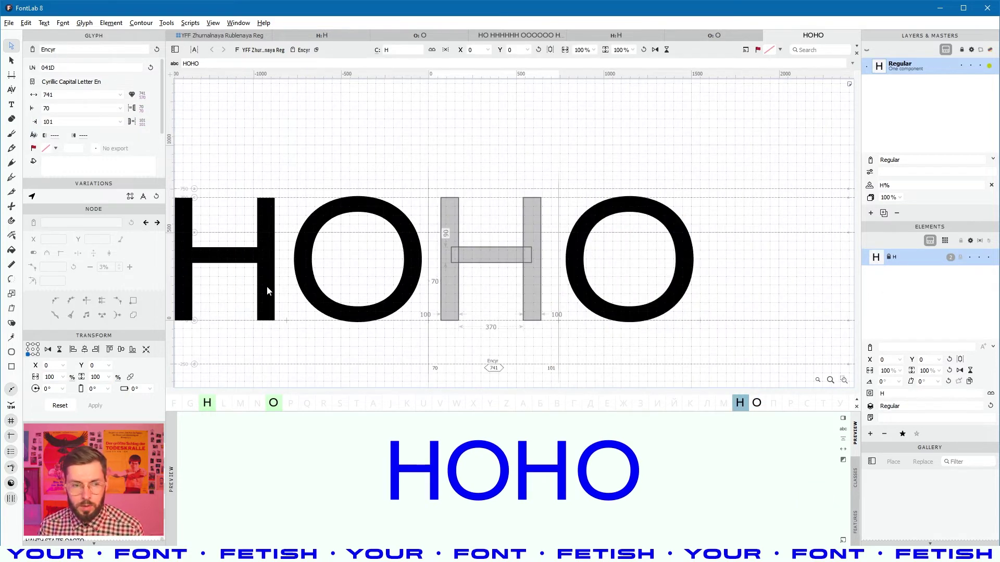
{"action": "left_click", "coordinate": [267, 286]}
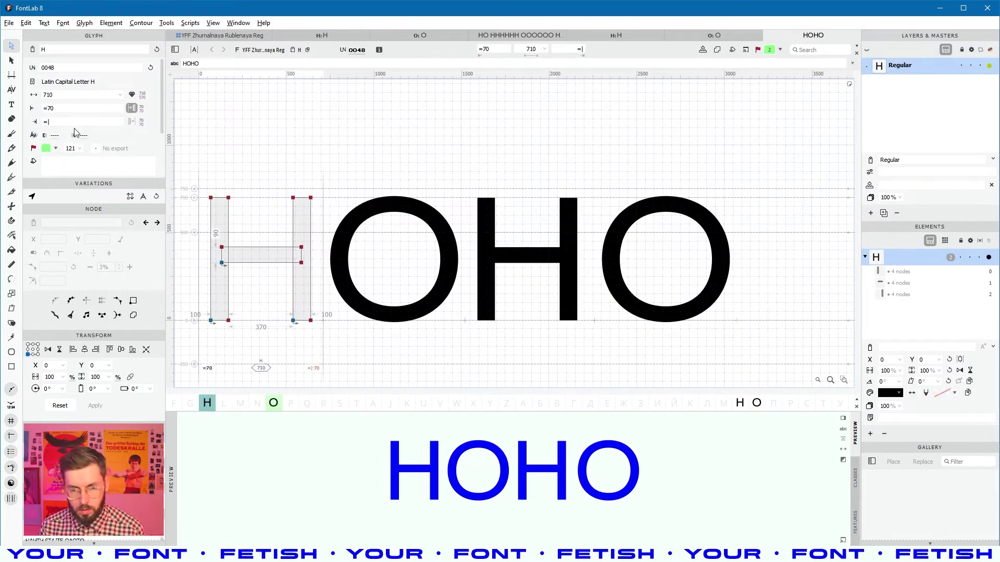
{"action": "left_click", "coordinate": [530, 300]}
{"action": "left_click", "coordinate": [59, 116]}
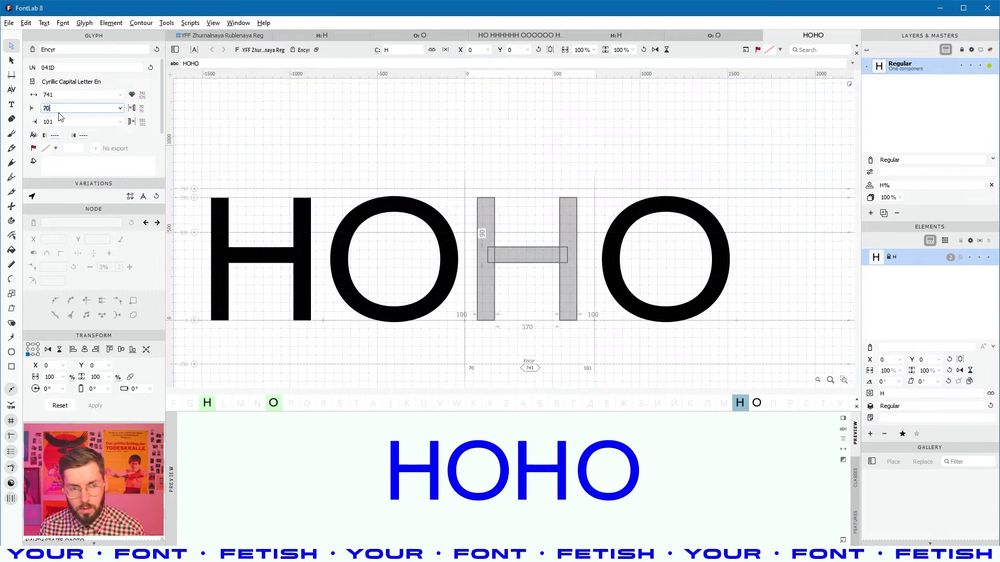
{"action": "type", "text": "0"}
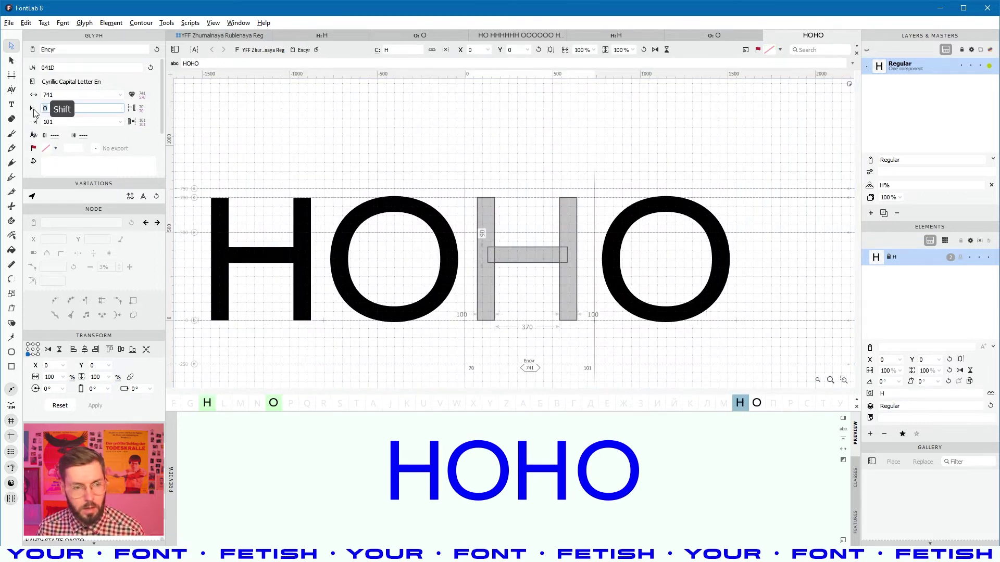
{"action": "type", "text": "H"}
{"action": "key", "text": "Tab"}
{"action": "type", "text": "H"}
{"action": "key", "text": "Return"}
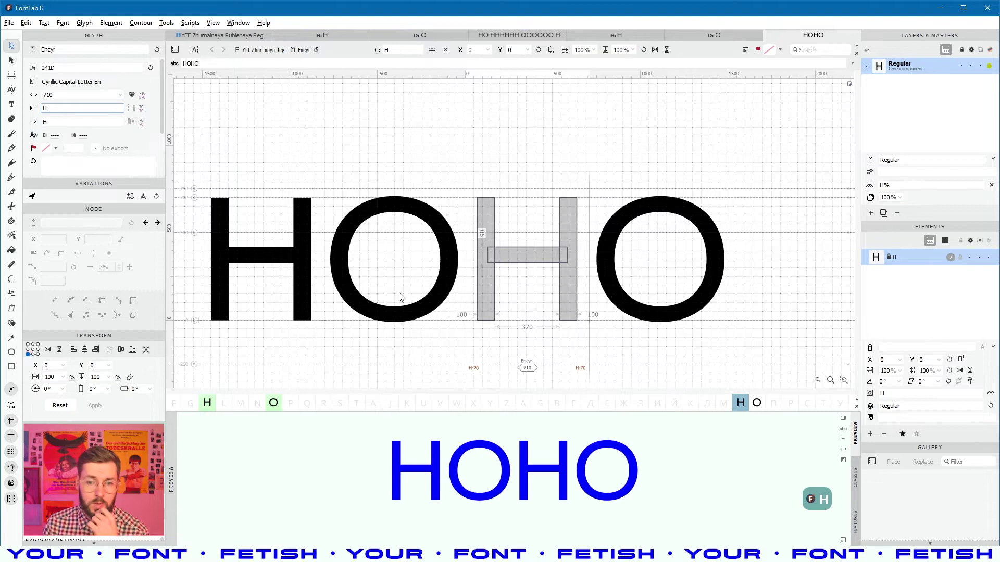
Step: In the font overview, flag the Cyrillic En and the Cyrillic O with the mint green colour 151
{"action": "left_click", "coordinate": [669, 281]}
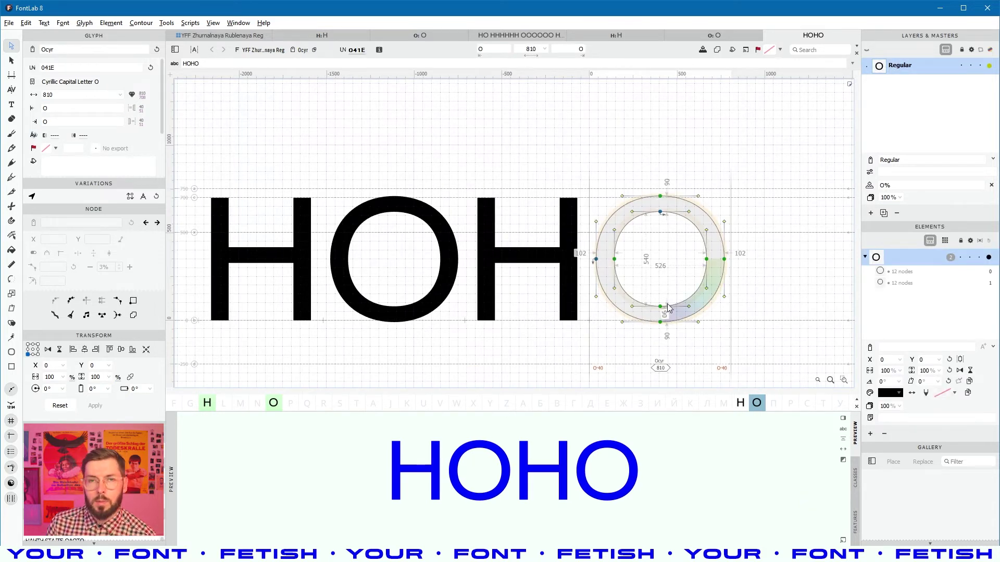
{"action": "left_click", "coordinate": [227, 35]}
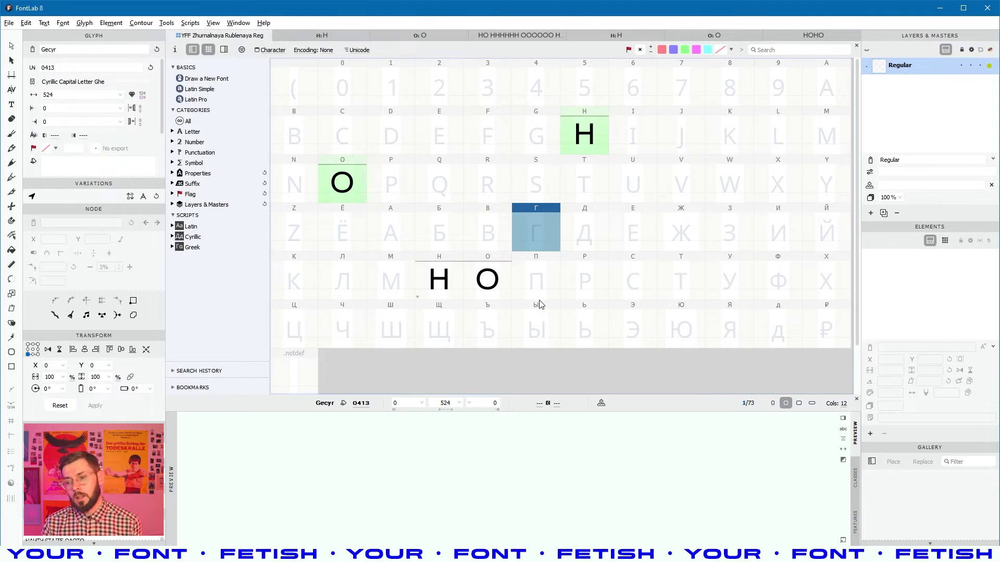
{"action": "left_click", "coordinate": [490, 289]}
{"action": "left_click", "coordinate": [443, 284]}
{"action": "left_click", "coordinate": [488, 288]}
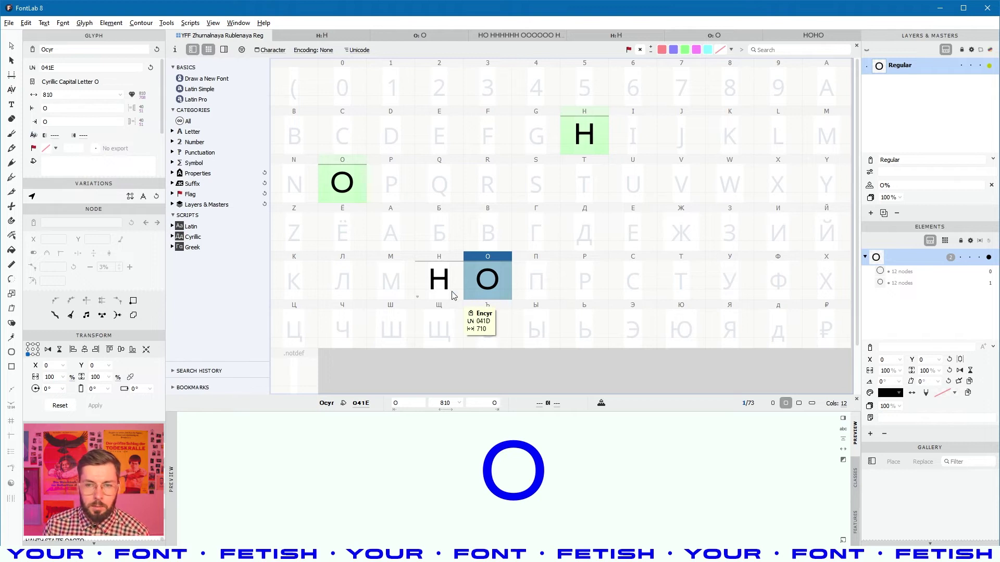
{"action": "left_click", "coordinate": [452, 296]}
{"action": "left_click", "coordinate": [731, 50]}
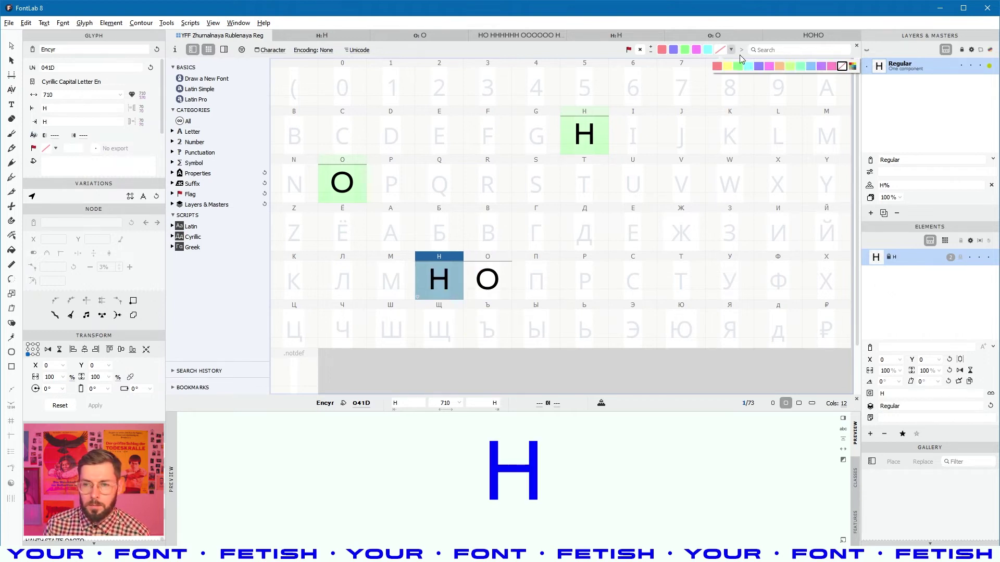
{"action": "left_click", "coordinate": [802, 71]}
{"action": "key", "text": "Right"}
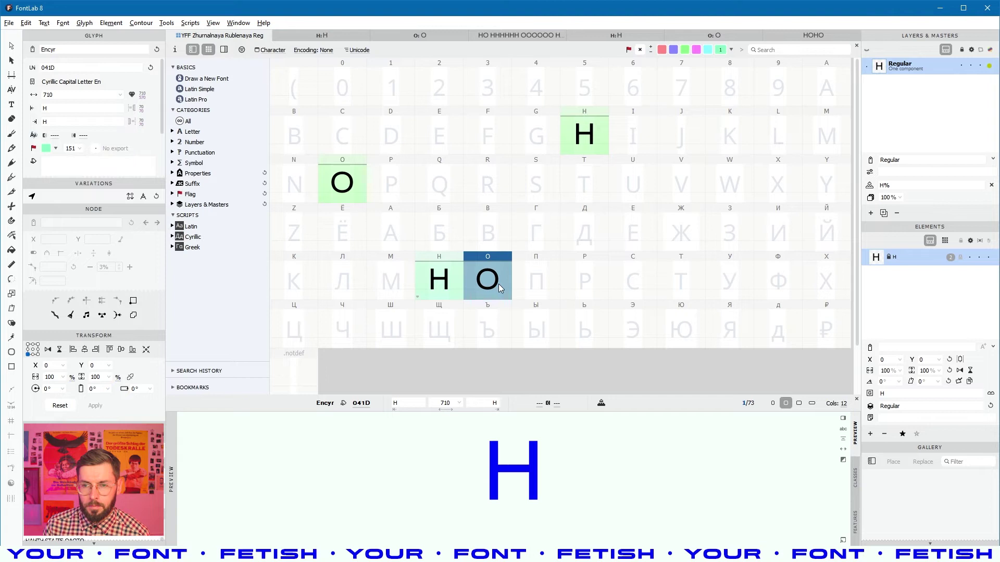
{"action": "left_click", "coordinate": [731, 49]}
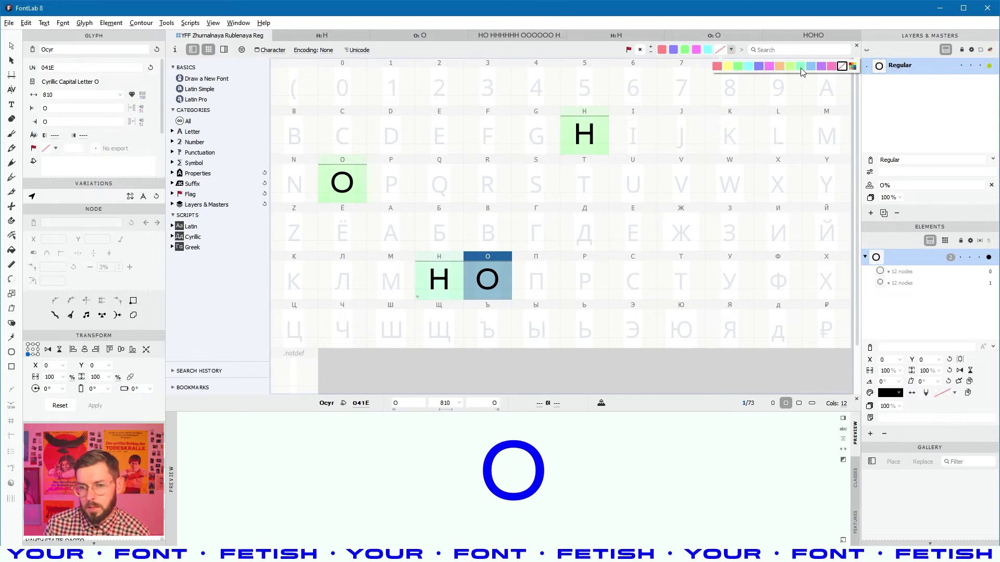
{"action": "left_click", "coordinate": [802, 70]}
Step: Examine the flagged Cyrillic En and O cells alongside the Latin O in the font overview
{"action": "key", "text": "Right"}
{"action": "key", "text": "Right"}
{"action": "key", "text": "Right"}
{"action": "key", "text": "Left"}
{"action": "key", "text": "Left"}
{"action": "key", "text": "Left"}
{"action": "key", "text": "Left"}
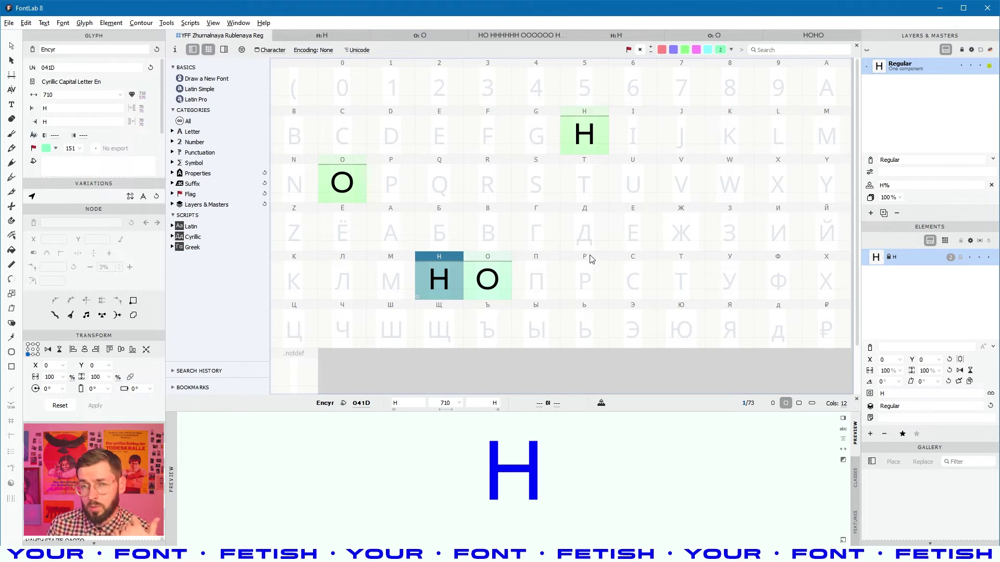
{"action": "left_click", "coordinate": [485, 288]}
{"action": "left_click", "coordinate": [462, 285]}
{"action": "left_click", "coordinate": [490, 293]}
{"action": "left_click", "coordinate": [452, 288]}
{"action": "left_click", "coordinate": [479, 293]}
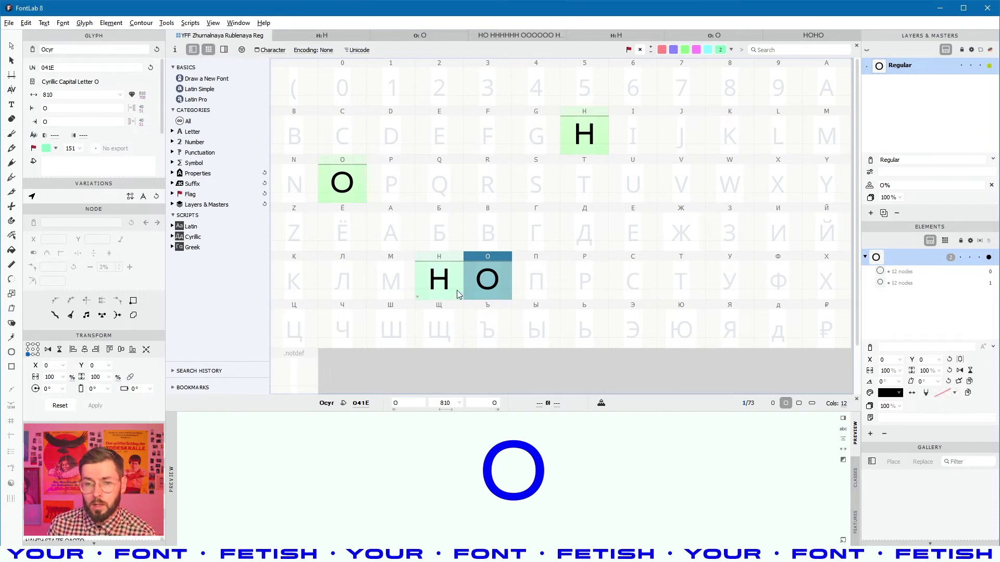
{"action": "left_click", "coordinate": [459, 292]}
{"action": "left_click", "coordinate": [361, 197]}
{"action": "left_click", "coordinate": [449, 276]}
{"action": "left_click", "coordinate": [496, 294]}
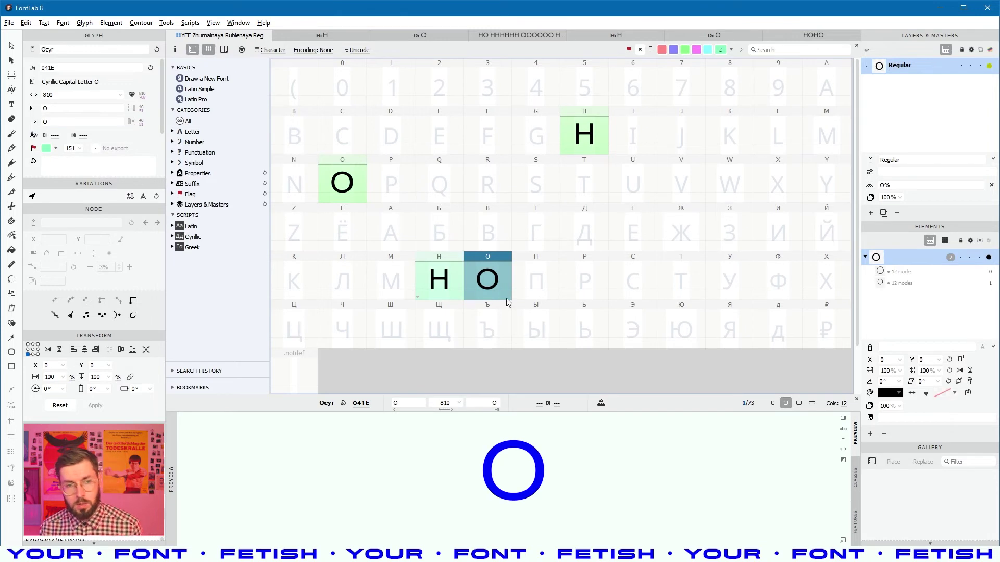
Step: Save the font and return to the open Latin H glyph
{"action": "key", "text": "ctrl+s"}
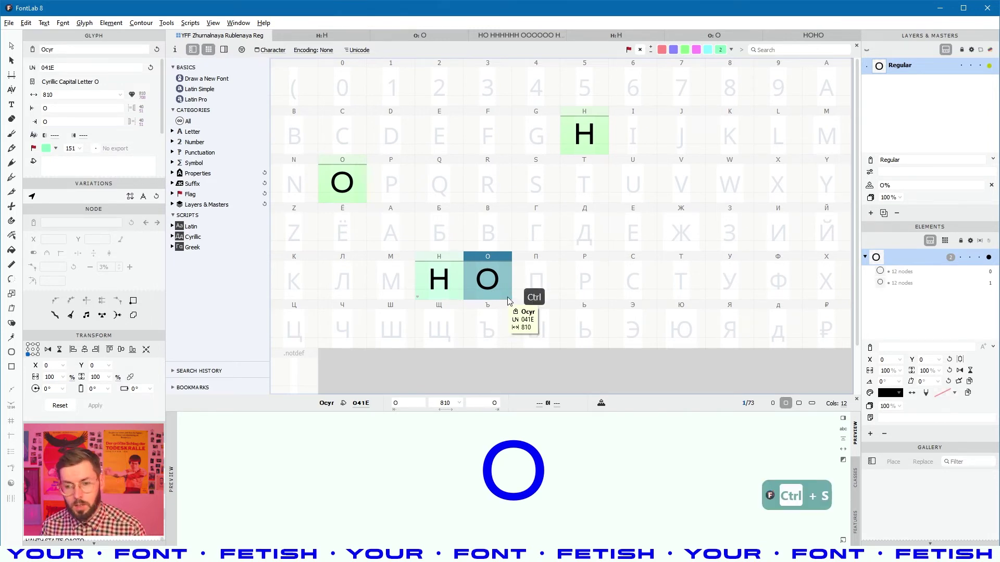
{"action": "left_click", "coordinate": [565, 277]}
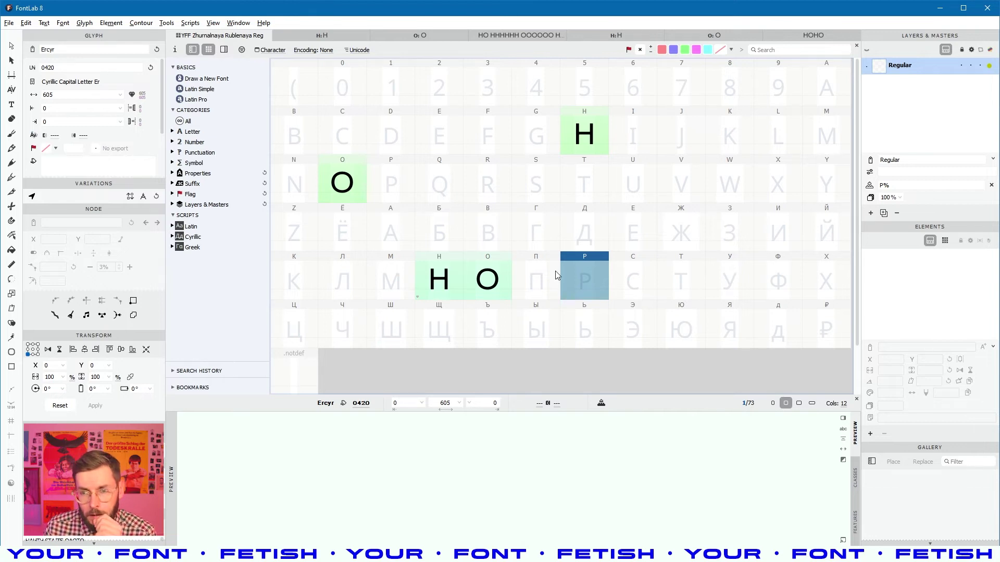
{"action": "left_click", "coordinate": [321, 37]}
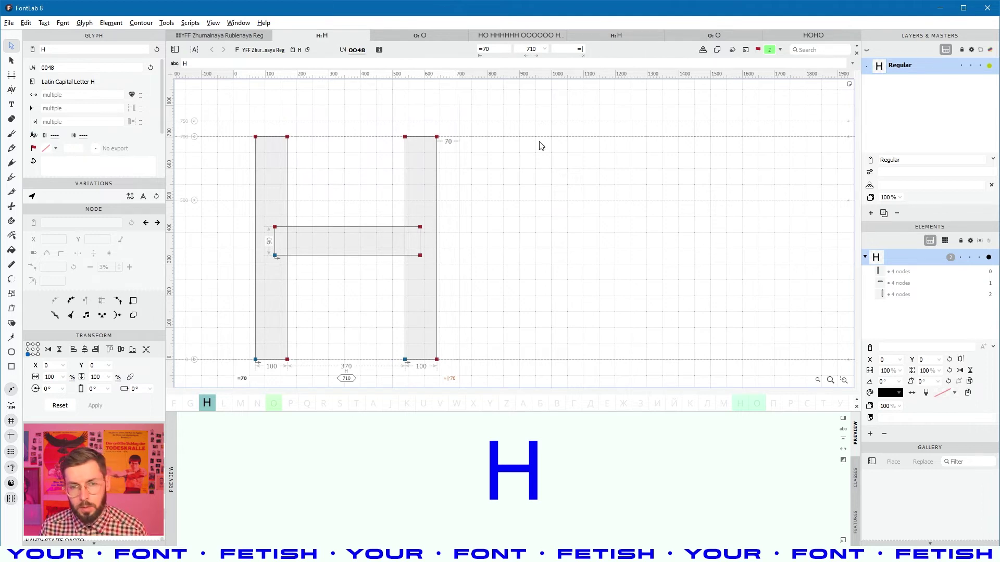
Step: Close all the open glyph tabs to return to the font overview, and save the font
{"action": "key", "text": "ctrl+w"}
{"action": "key", "text": "ctrl+w"}
{"action": "key", "text": "ctrl+w"}
{"action": "key", "text": "ctrl+w"}
{"action": "key", "text": "ctrl+w"}
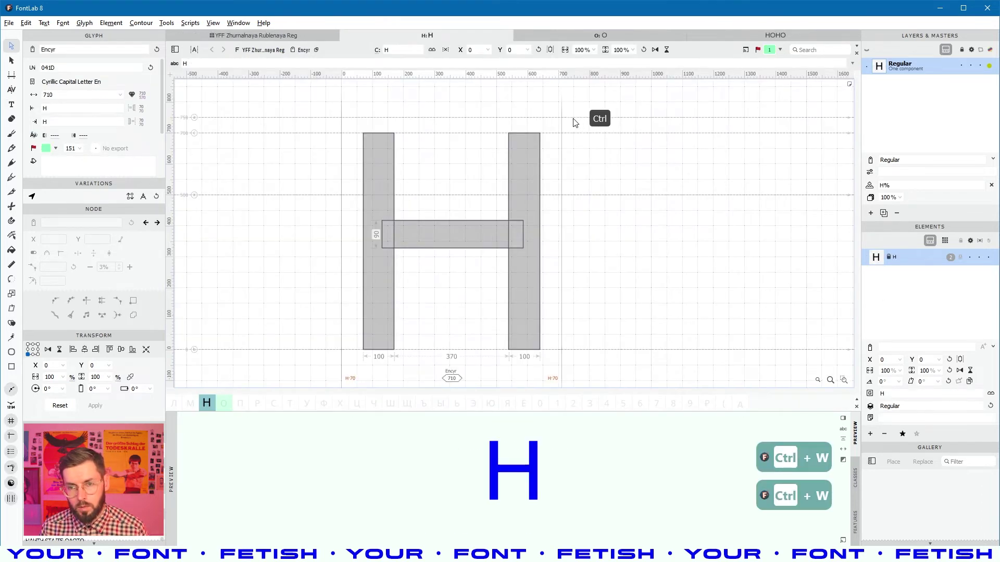
{"action": "key", "text": "ctrl+w"}
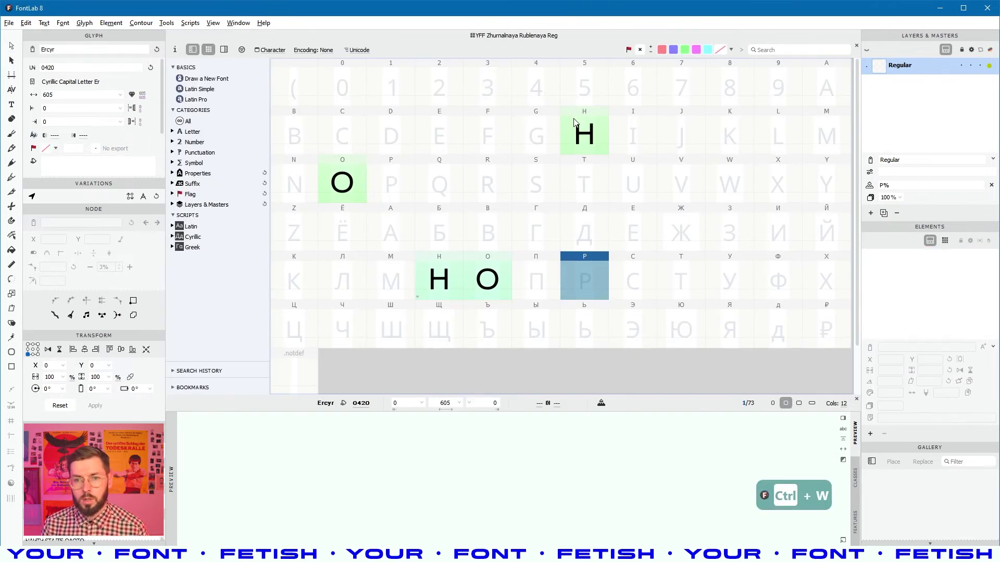
{"action": "left_click", "coordinate": [573, 177]}
{"action": "key", "text": "ctrl+s"}
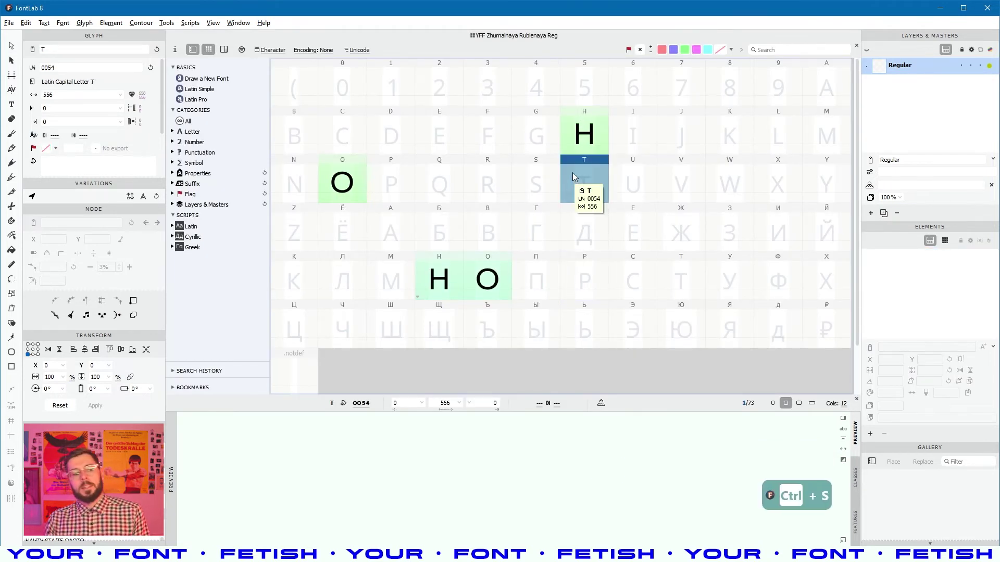
Step: Examine the finished Latin and Cyrillic H and O cells and the empty glyph cells around them in the font overview
{"action": "left_click", "coordinate": [498, 272]}
{"action": "left_click", "coordinate": [452, 288]}
{"action": "left_click", "coordinate": [488, 290]}
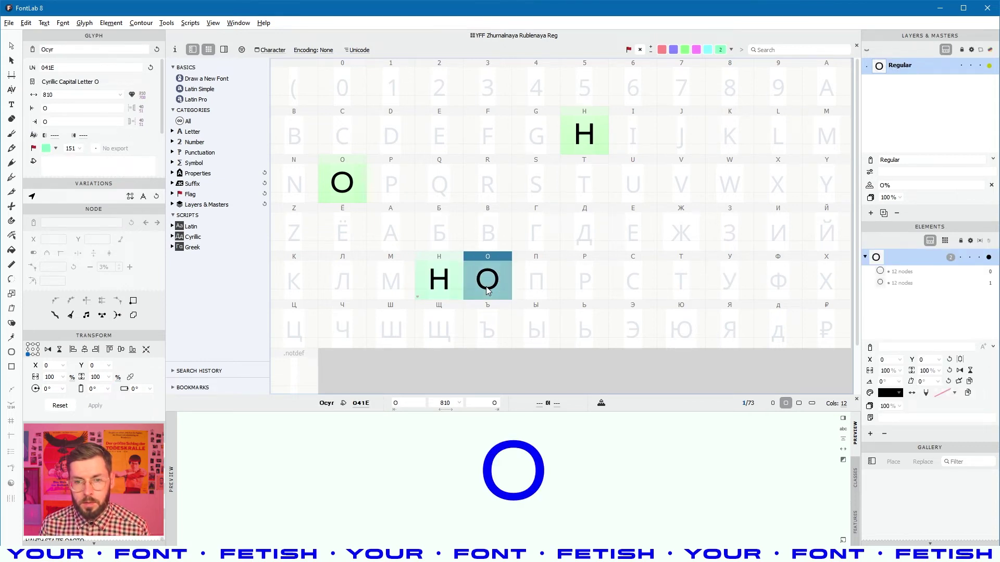
{"action": "left_click", "coordinate": [548, 235]}
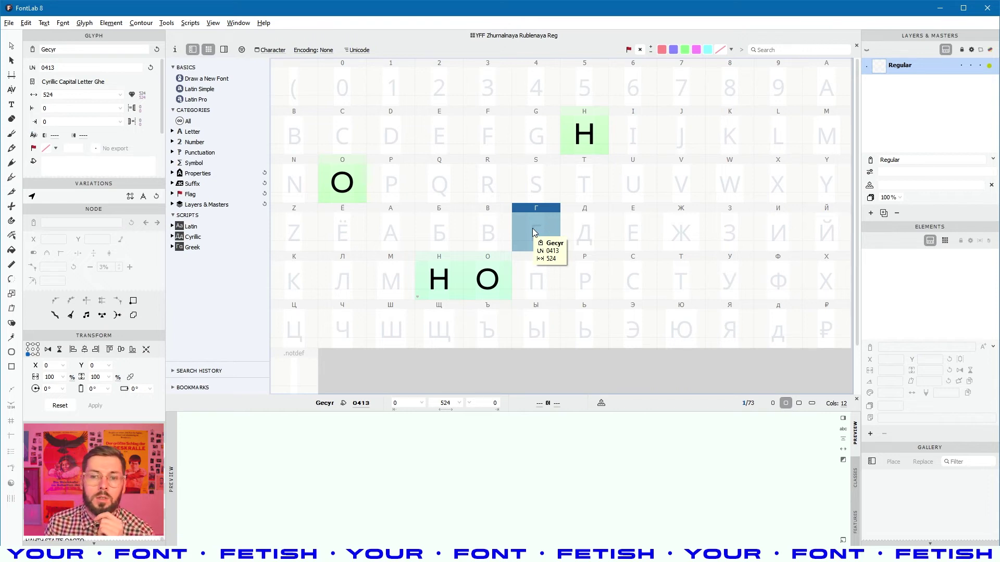
{"action": "left_click", "coordinate": [582, 148]}
{"action": "left_click", "coordinate": [626, 146]}
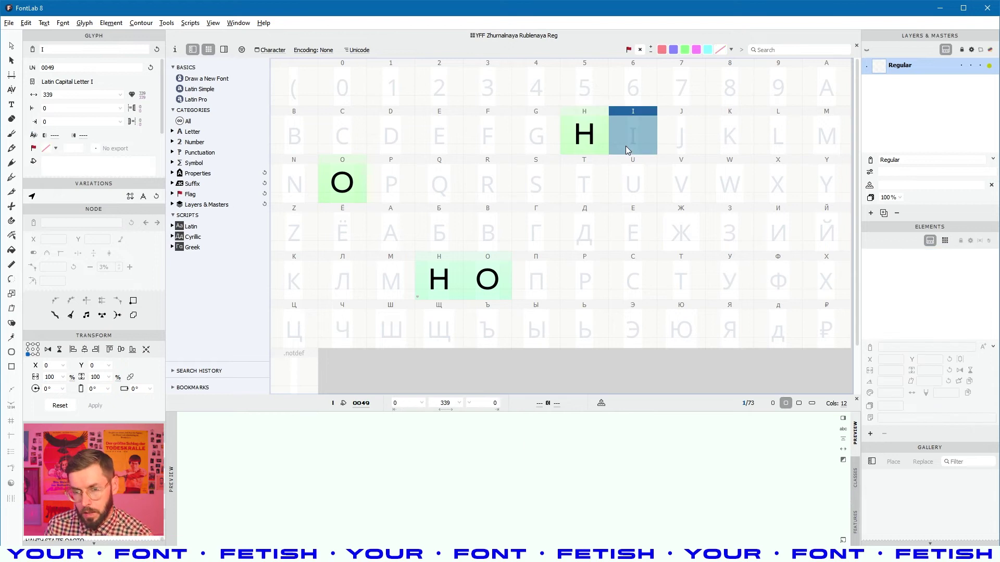
{"action": "left_click", "coordinate": [585, 190]}
{"action": "left_click", "coordinate": [492, 192]}
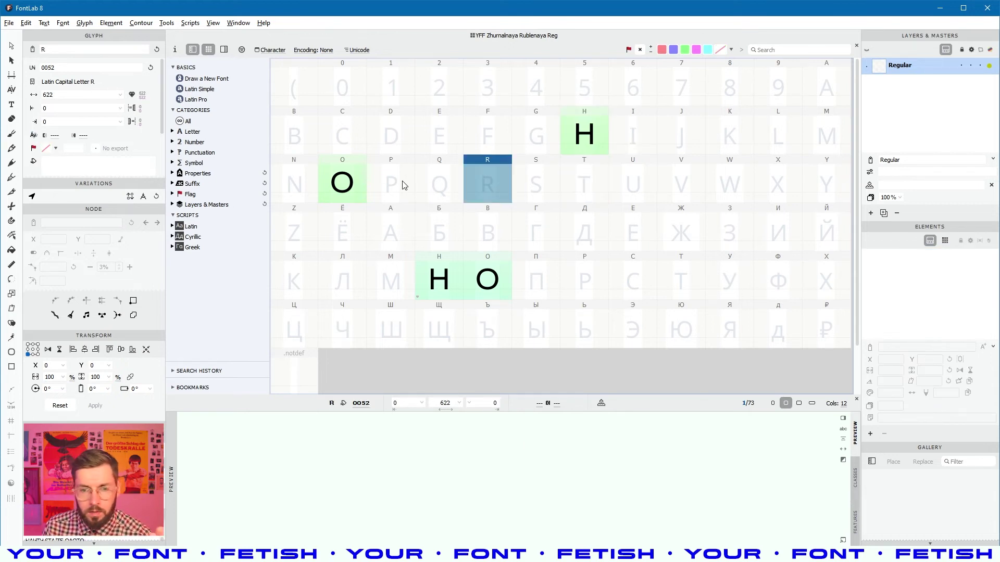
{"action": "left_click", "coordinate": [442, 147]}
{"action": "left_click", "coordinate": [302, 182]}
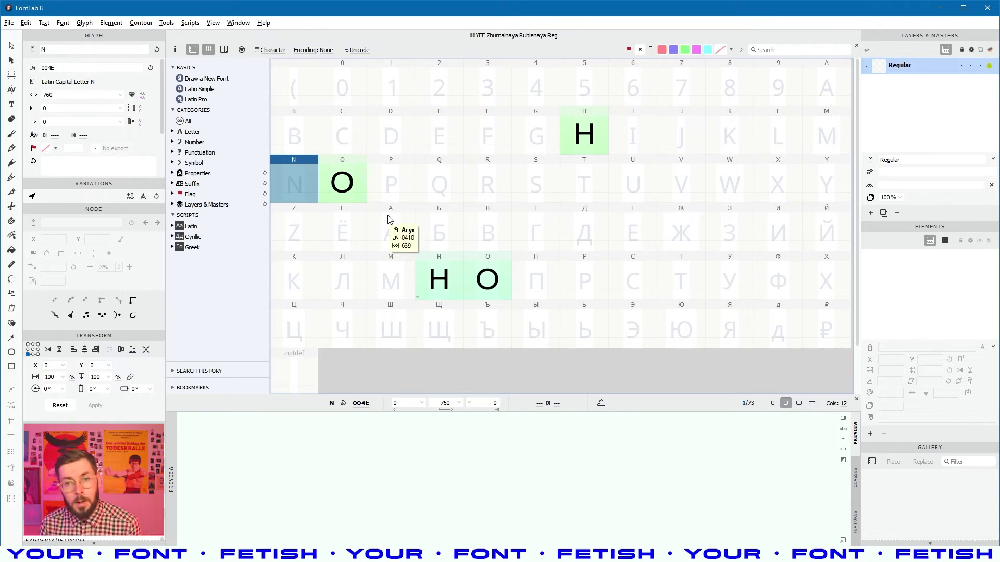
Step: Open the Latin I glyph for editing
{"action": "double_click", "coordinate": [621, 144]}
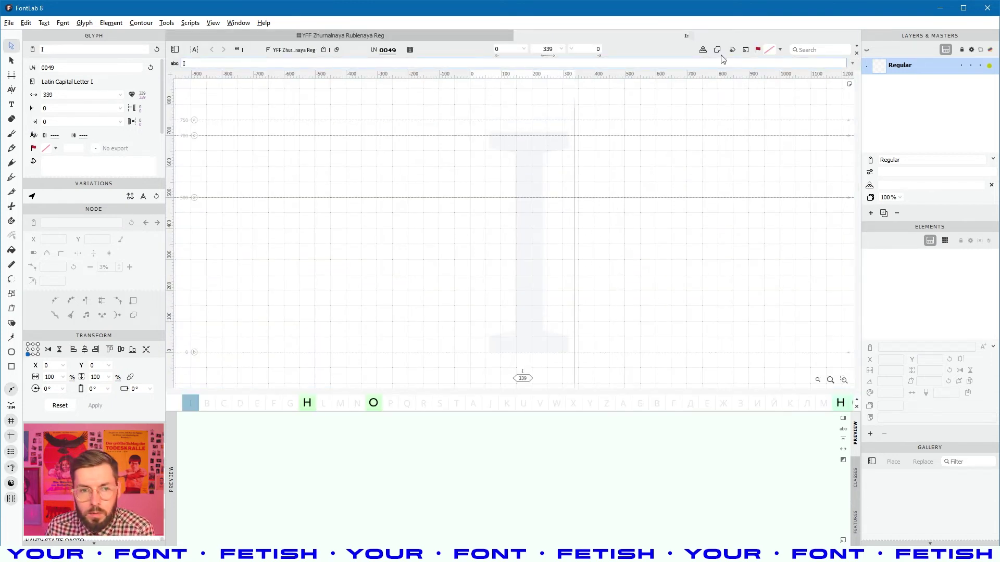
{"action": "left_click", "coordinate": [172, 23]}
{"action": "mouse_move", "coordinate": [210, 25]}
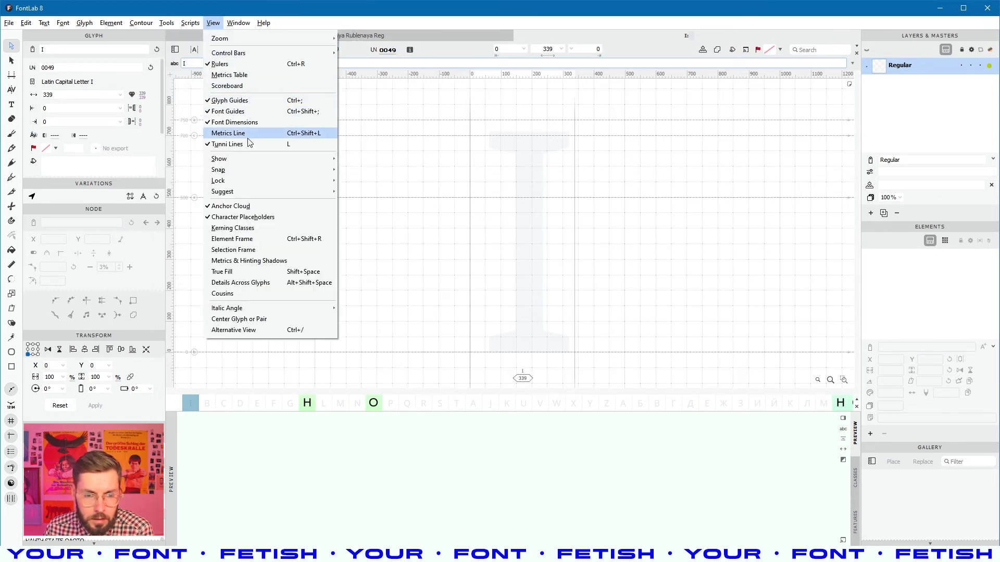
{"action": "mouse_move", "coordinate": [262, 164]}
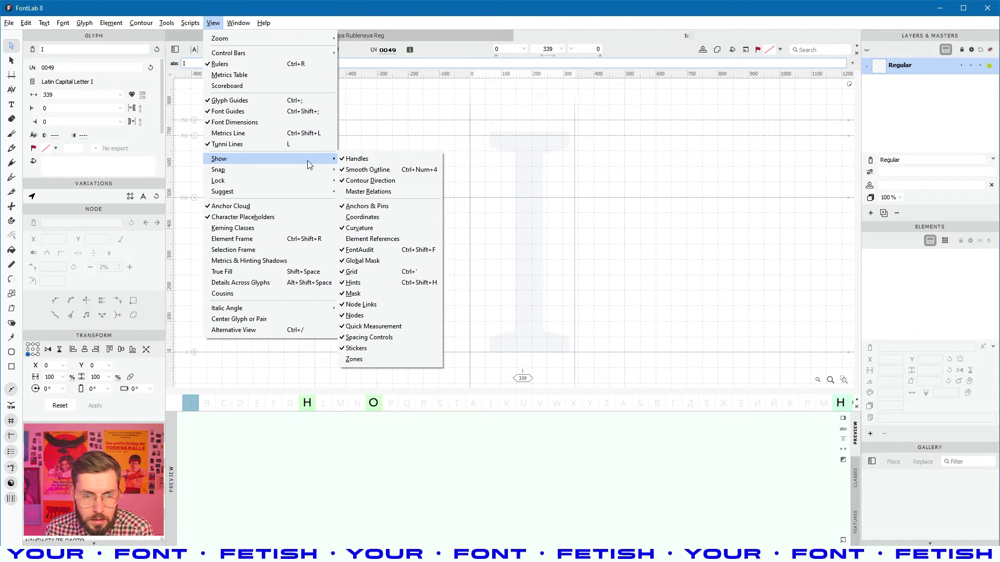
{"action": "mouse_move", "coordinate": [253, 56]}
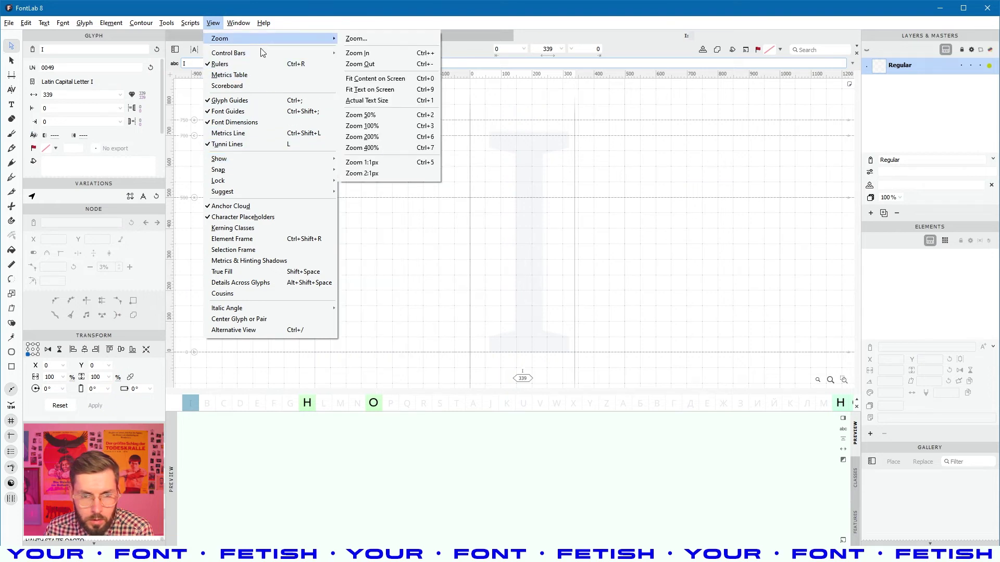
{"action": "left_click", "coordinate": [361, 77]}
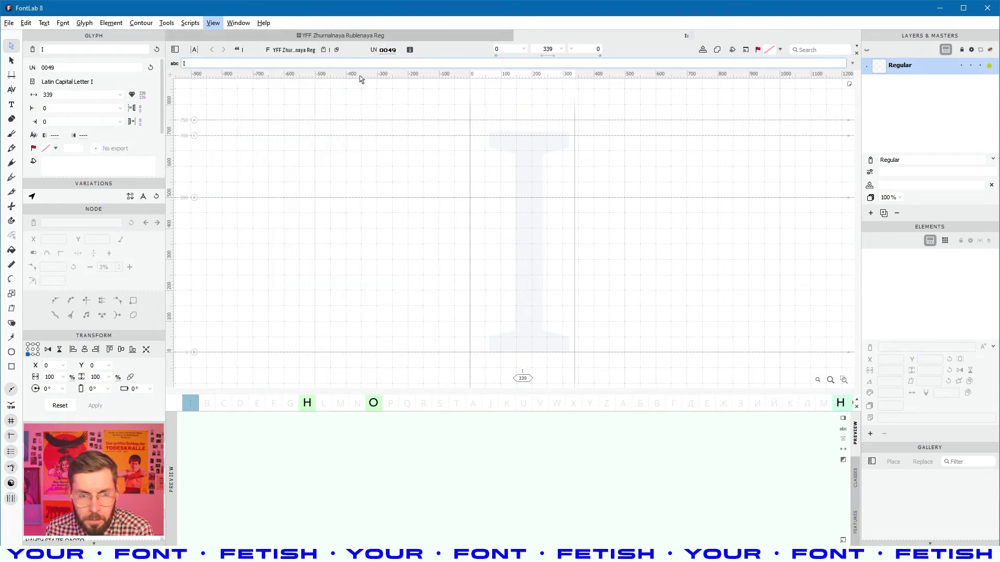
{"action": "left_click", "coordinate": [219, 25]}
{"action": "mouse_move", "coordinate": [229, 53]}
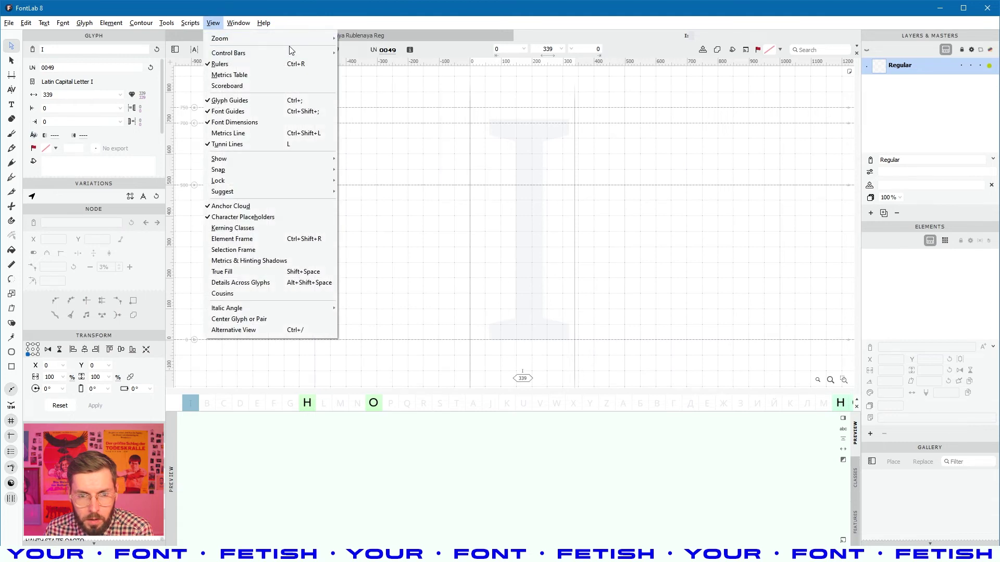
{"action": "left_click", "coordinate": [361, 75]}
Step: Add H after the I in the edited text line and make the H the active glyph
{"action": "left_click", "coordinate": [198, 64]}
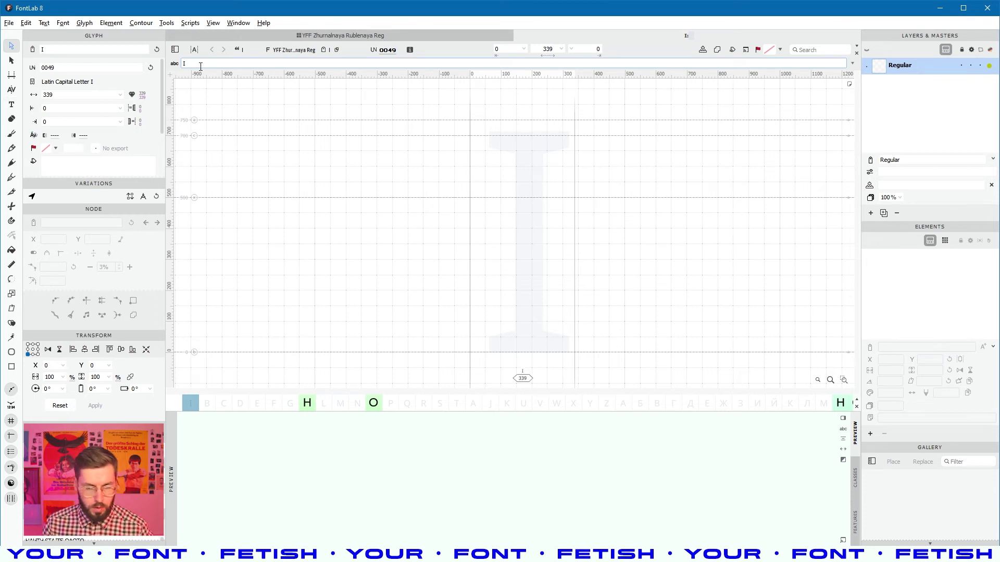
{"action": "key", "text": "shift"}
{"action": "type", "text": "H"}
{"action": "key", "text": "space"}
{"action": "left_click_drag", "start_coordinate": [454, 217], "coordinate": [355, 231]}
{"action": "left_click", "coordinate": [537, 275]}
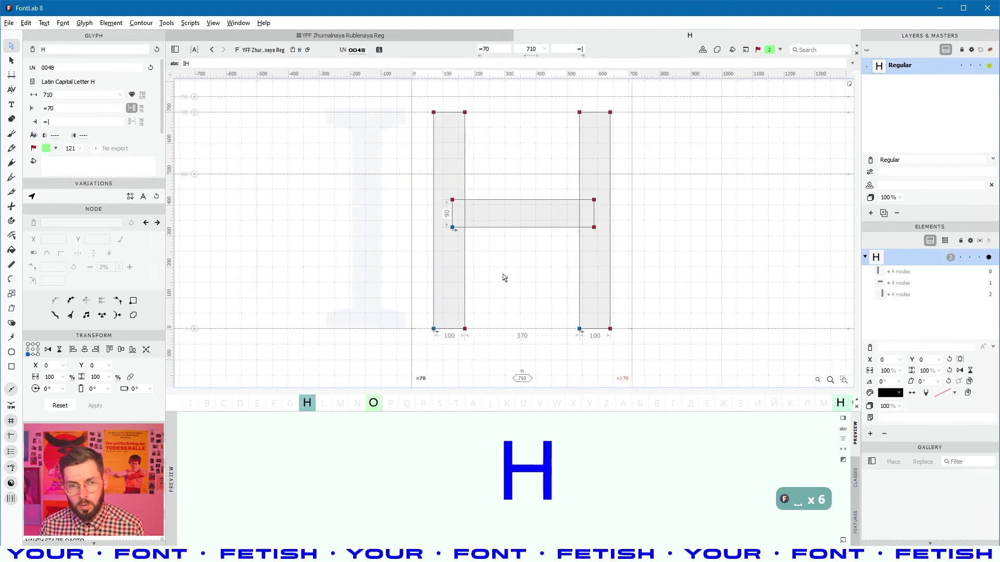
Step: Check the Latin H cell in the font overview and return to the open H glyph
{"action": "key", "text": "ctrl+Tab"}
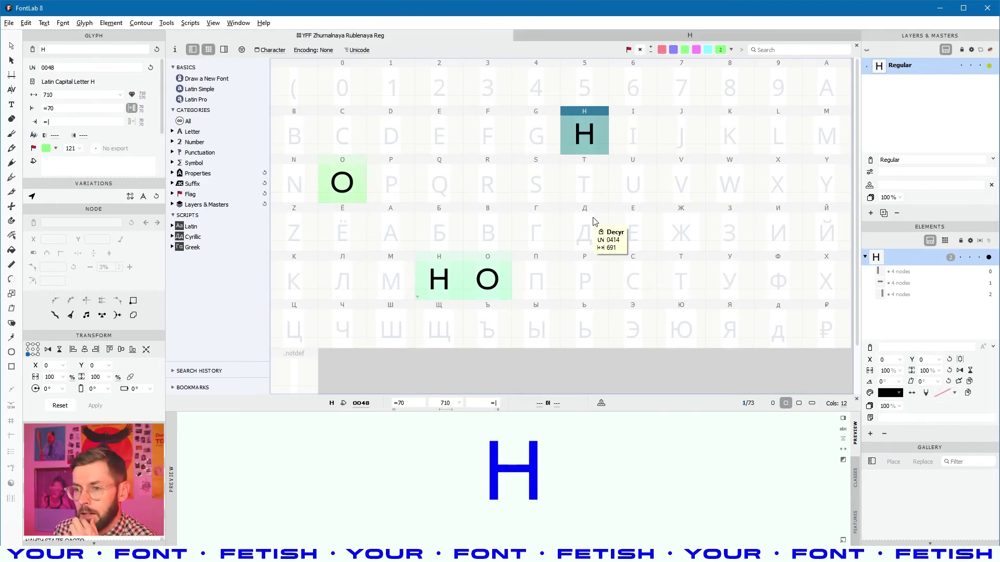
{"action": "left_click", "coordinate": [589, 180]}
{"action": "left_click", "coordinate": [587, 131]}
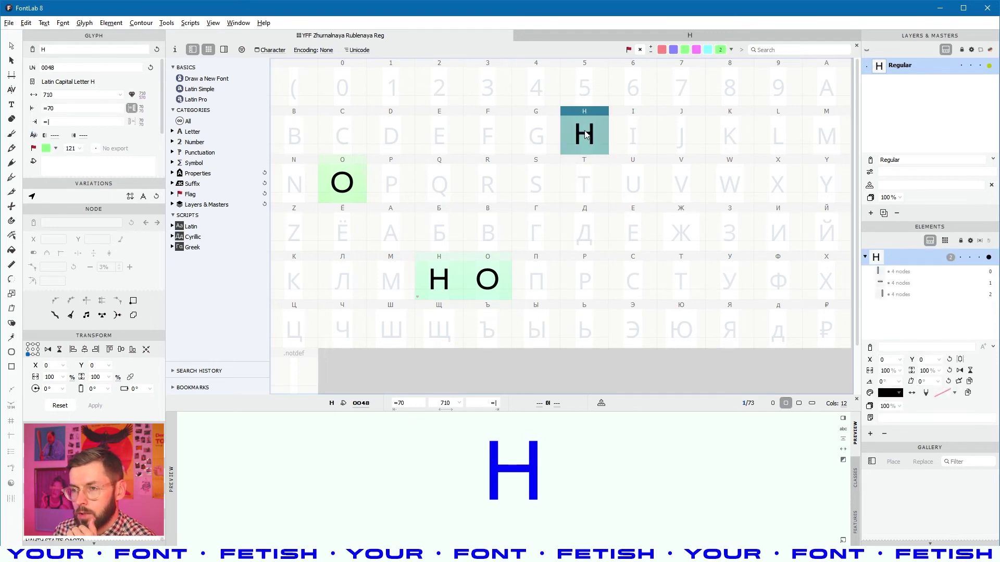
{"action": "left_click", "coordinate": [633, 36]}
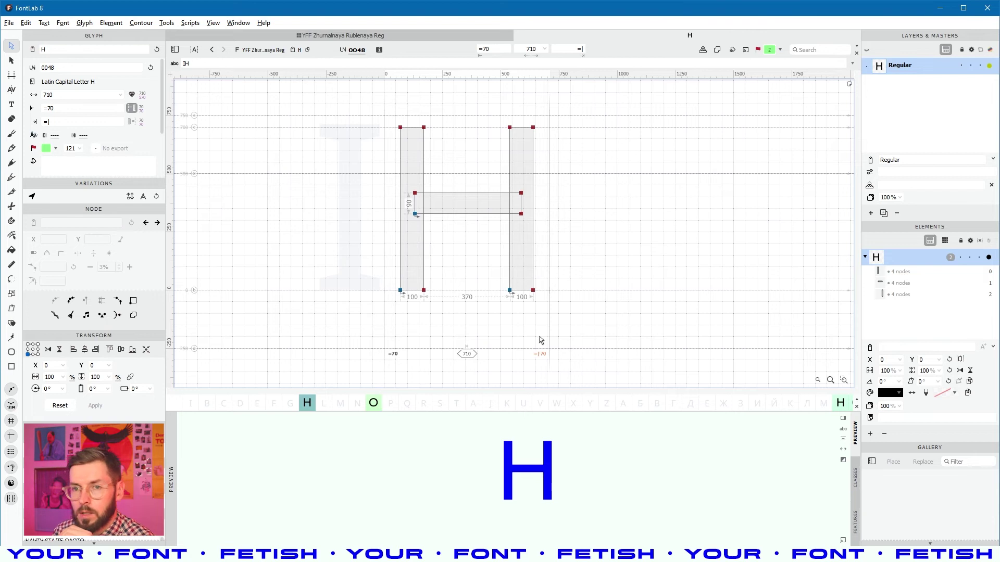
Step: Unlock the glyph metrics and change the H's left sidebearing from a bound expression to a plain 70
{"action": "left_click", "coordinate": [217, 24]}
{"action": "mouse_move", "coordinate": [291, 181]}
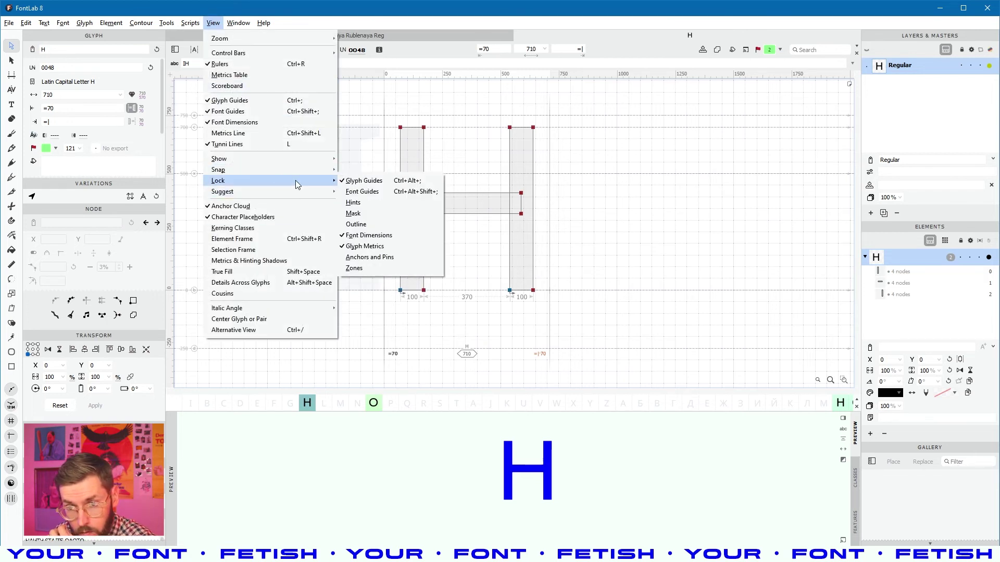
{"action": "left_click", "coordinate": [365, 246]}
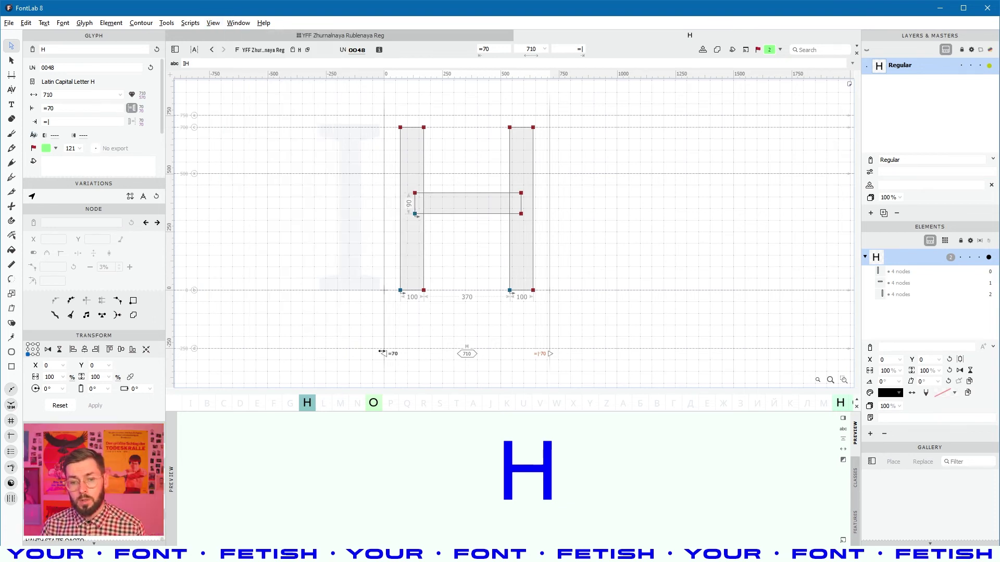
{"action": "left_click", "coordinate": [50, 108]}
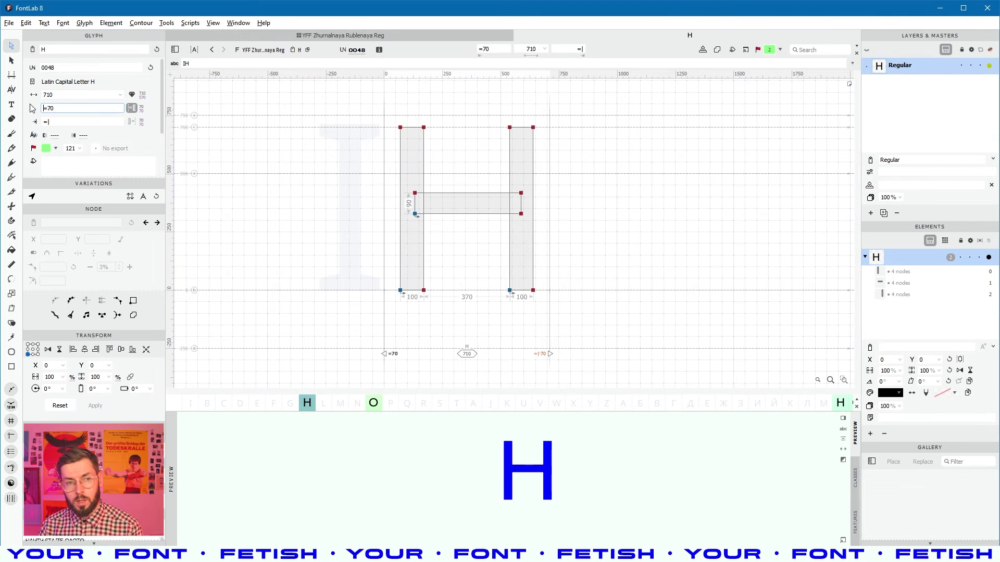
{"action": "key", "text": "Delete"}
{"action": "key", "text": "Return"}
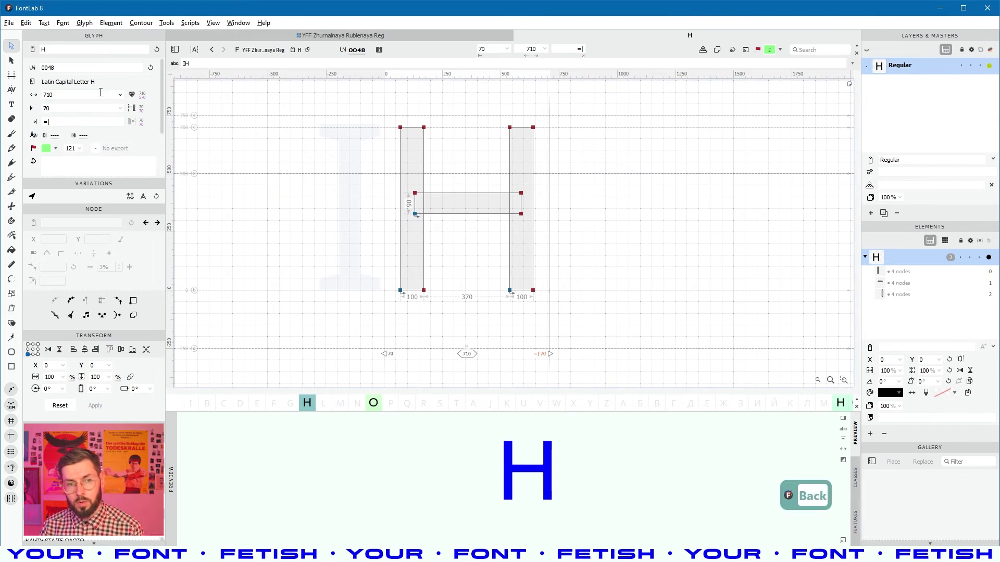
Step: Move the H's left sidebearing line freehand to about 275 and clear the element's horizontal offset
{"action": "mouse_move", "coordinate": [384, 326]}
{"action": "left_mouse_down"}
{"action": "mouse_move", "coordinate": [342, 324]}
{"action": "mouse_move", "coordinate": [348, 317]}
{"action": "mouse_move", "coordinate": [333, 310]}
{"action": "mouse_move", "coordinate": [373, 314]}
{"action": "left_mouse_up"}
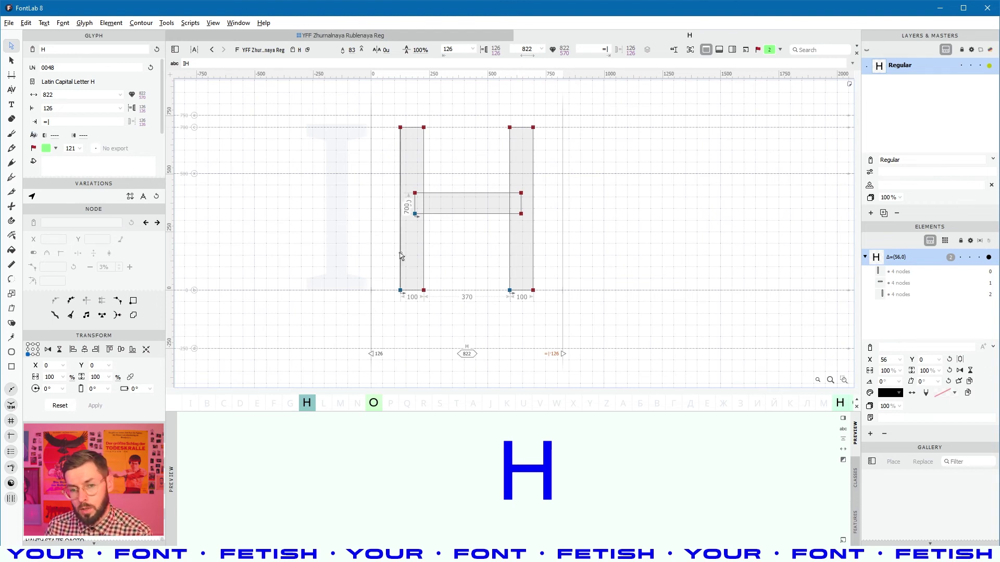
{"action": "left_click_drag", "start_coordinate": [371, 250], "coordinate": [384, 276]}
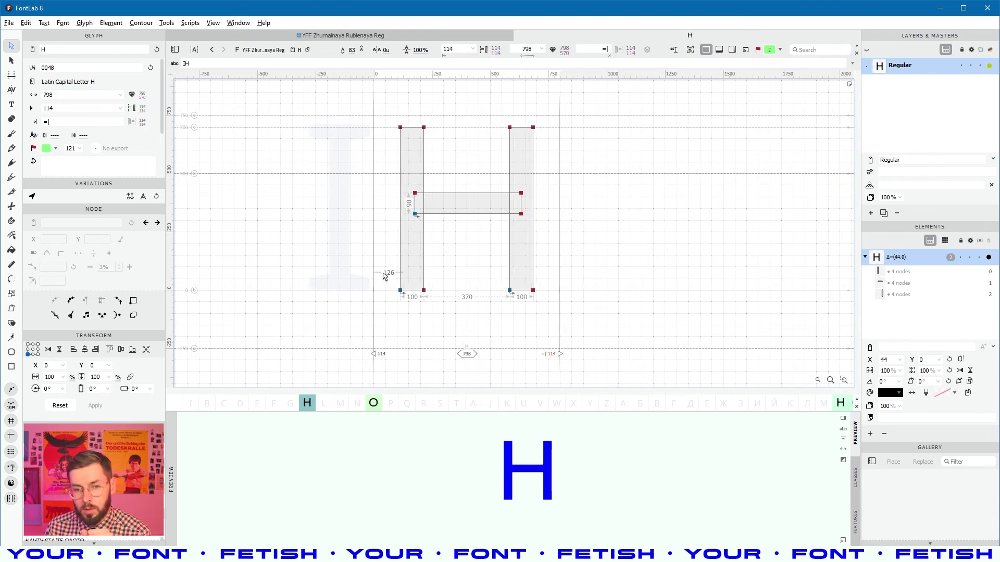
{"action": "left_click_drag", "start_coordinate": [371, 241], "coordinate": [364, 280]}
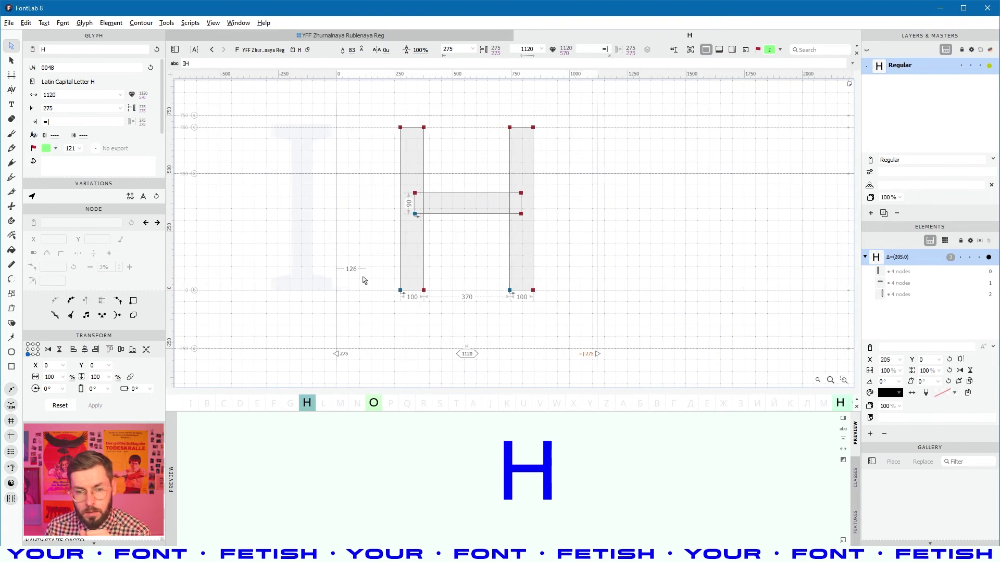
{"action": "left_click", "coordinate": [960, 381]}
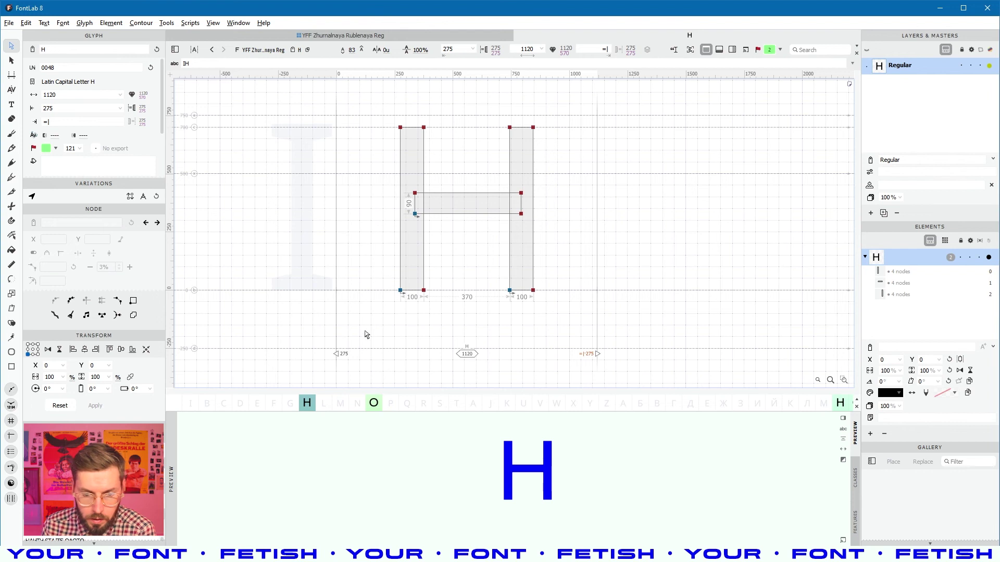
Step: Move the H's left sidebearing line to about 166 and extend the right sidebearing by about 113 units
{"action": "mouse_move", "coordinate": [343, 357]}
{"action": "left_mouse_down"}
{"action": "mouse_move", "coordinate": [370, 357]}
{"action": "mouse_move", "coordinate": [361, 359]}
{"action": "left_mouse_up"}
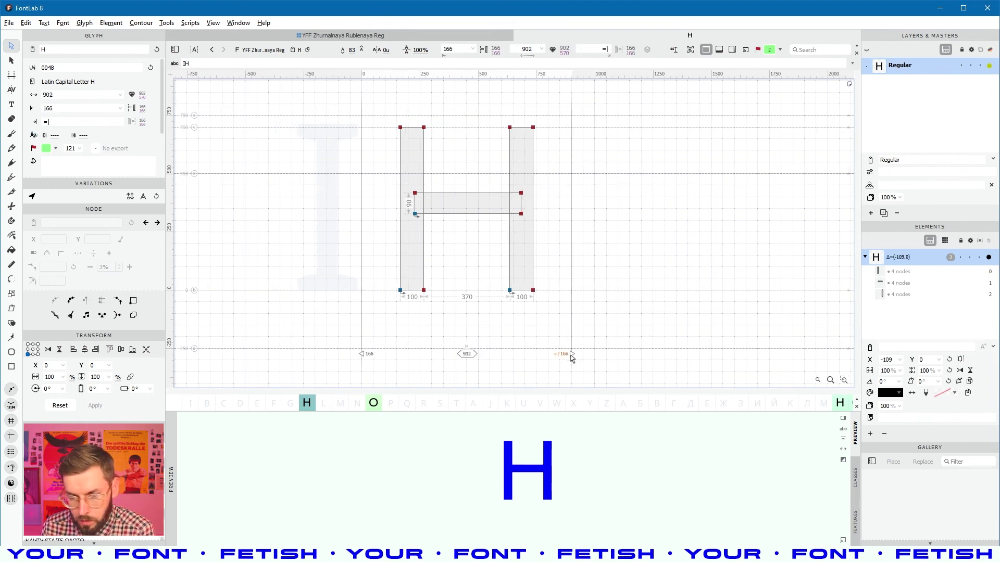
{"action": "left_click_drag", "start_coordinate": [572, 354], "coordinate": [597, 355]}
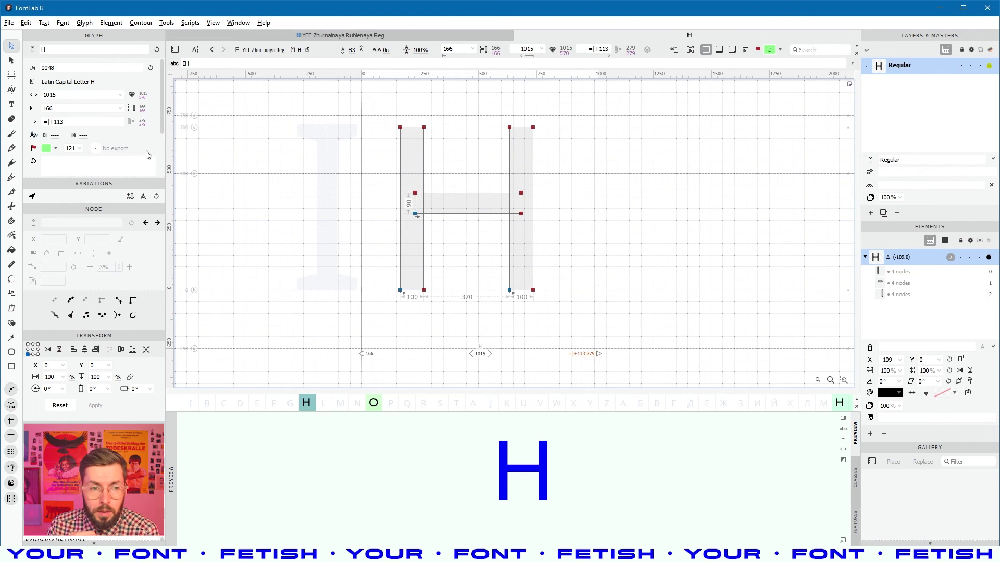
Step: Lock the glyph metrics against editing on the canvas
{"action": "left_click", "coordinate": [61, 122]}
{"action": "left_click", "coordinate": [213, 23]}
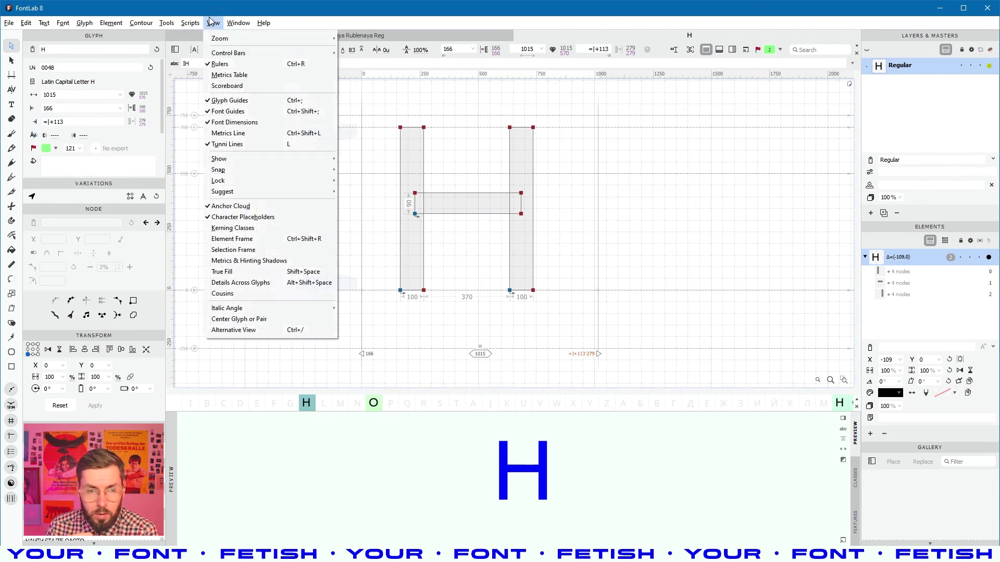
{"action": "mouse_move", "coordinate": [233, 195]}
{"action": "mouse_move", "coordinate": [251, 181]}
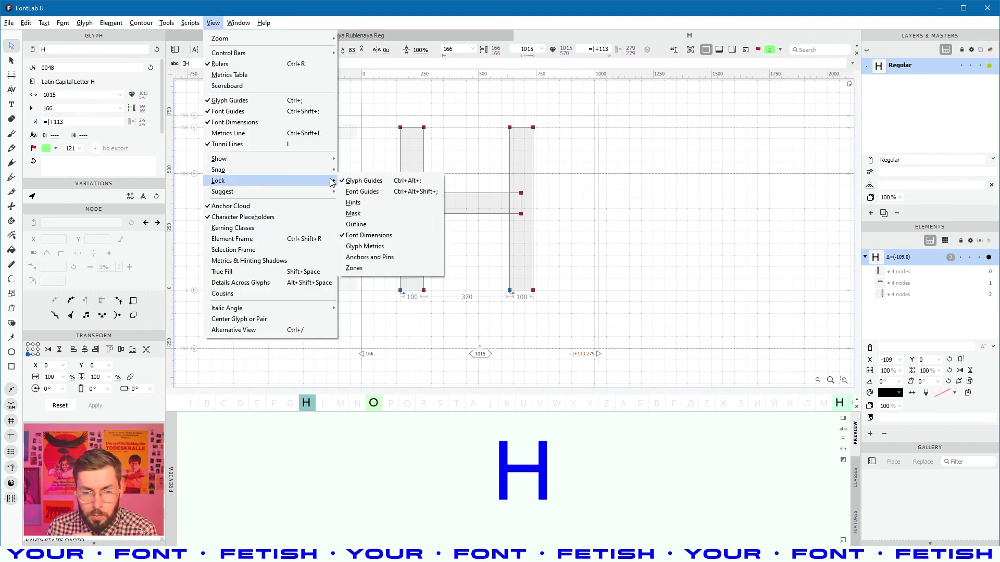
{"action": "left_click", "coordinate": [375, 246]}
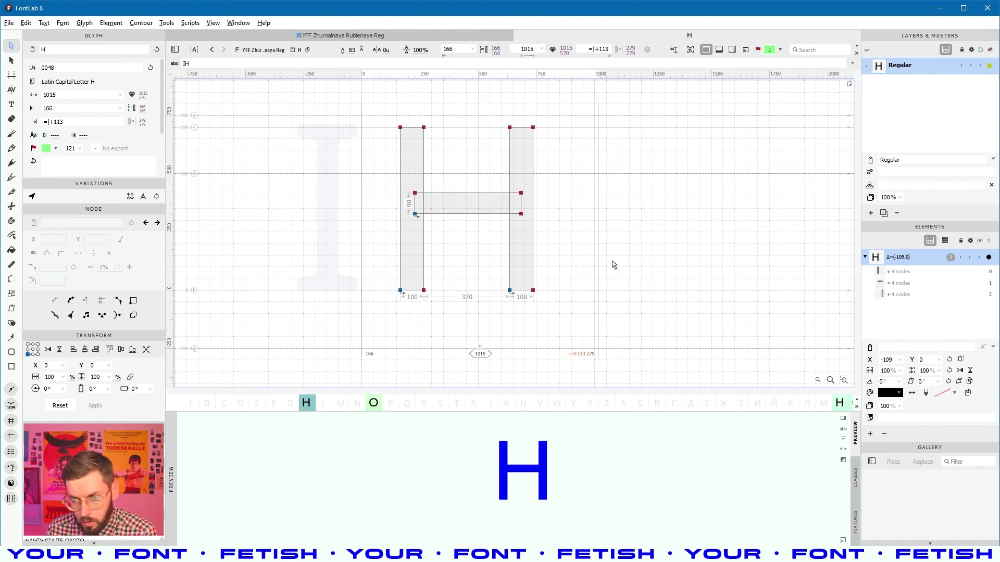
Step: Set the H's right sidebearing to =| and its left sidebearing to =70
{"action": "left_click", "coordinate": [52, 123]}
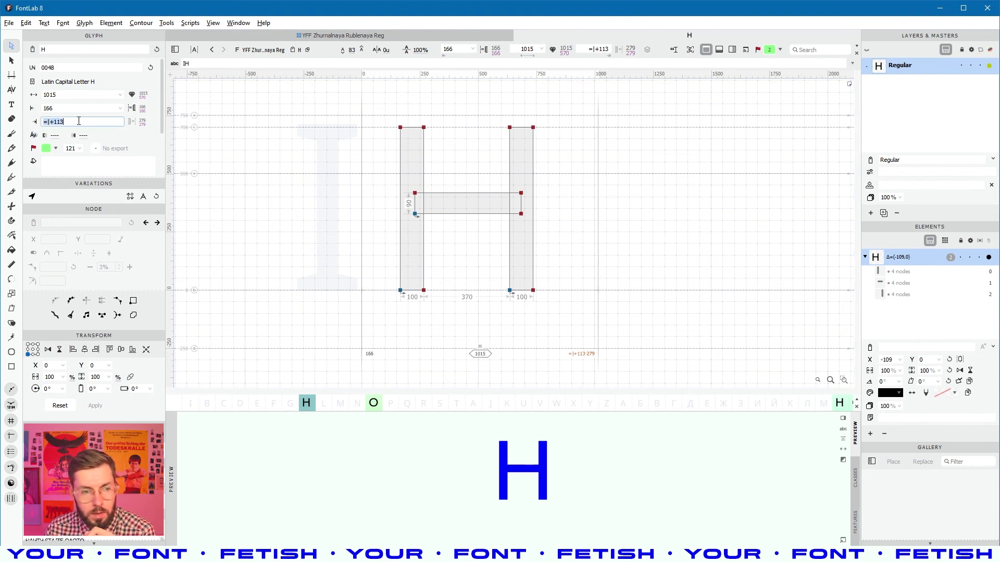
{"action": "key", "text": "BackSpace"}
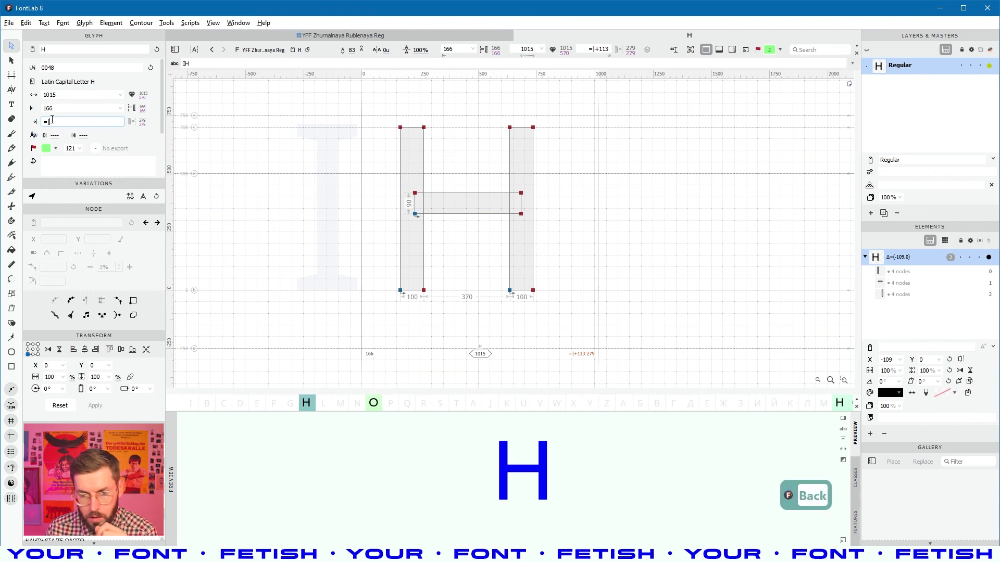
{"action": "double_click", "coordinate": [44, 108]}
{"action": "type", "text": "=70"}
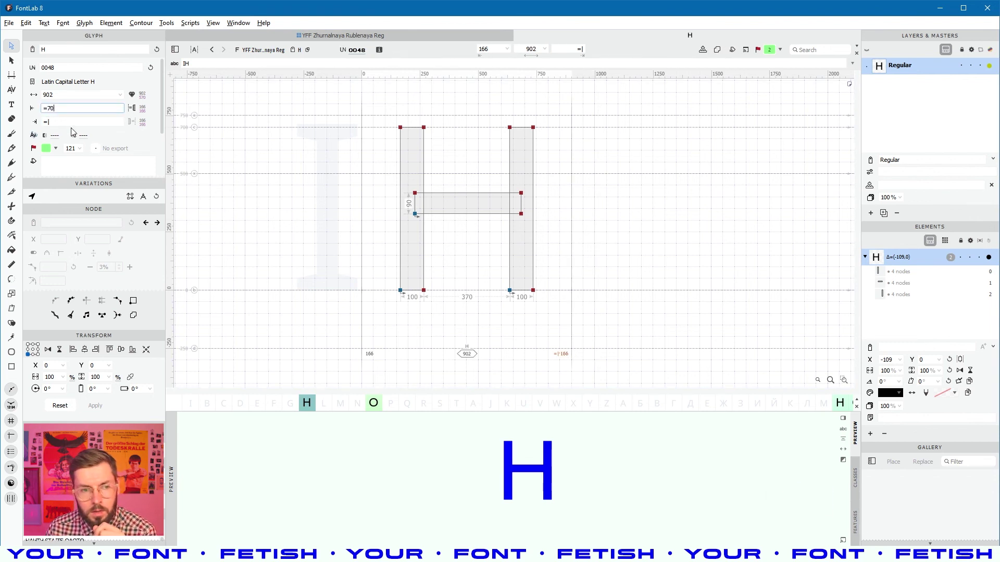
{"action": "key", "text": "Return"}
{"action": "left_click", "coordinate": [400, 263]}
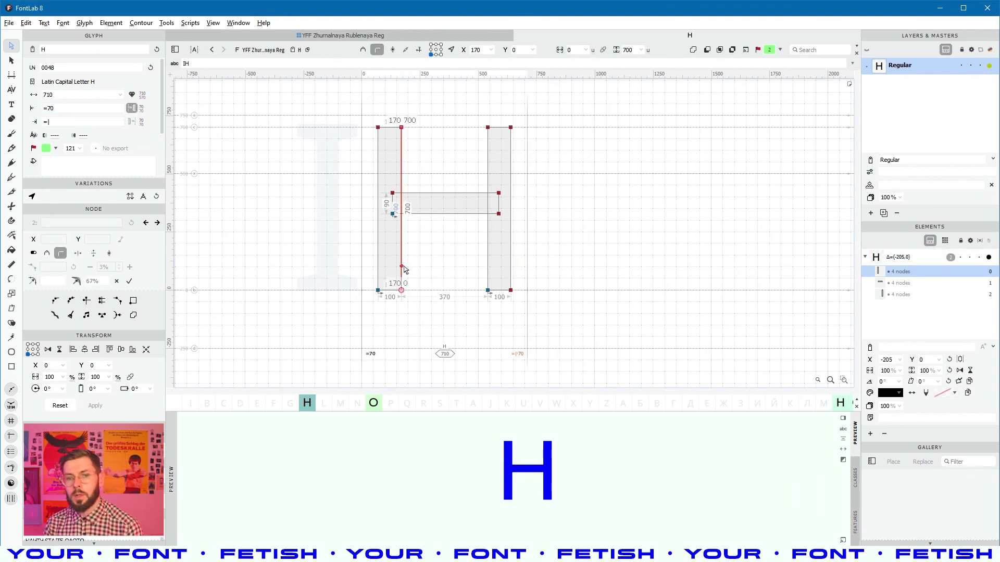